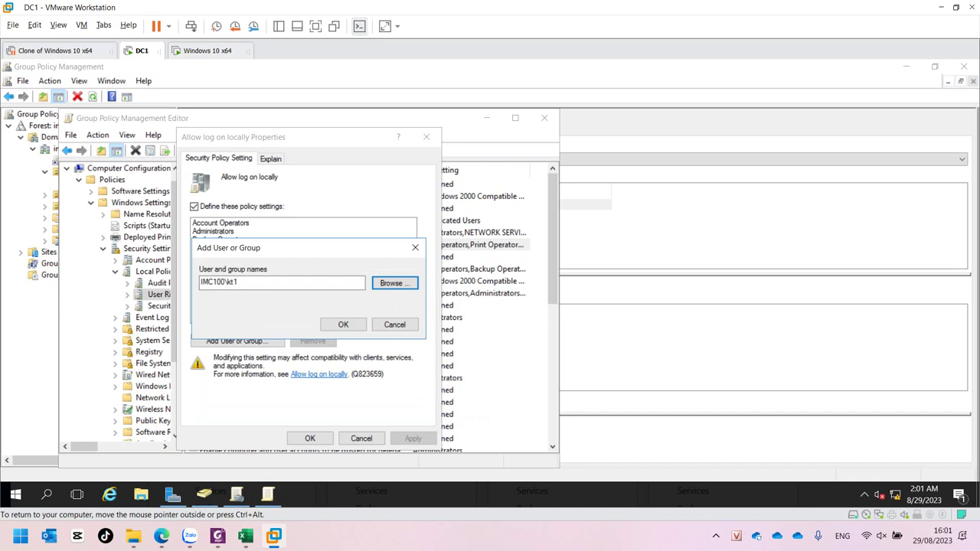
Add IMC100\kt1 to the Allow log on locally policy and verify it in the policy properties
key(shift+Tab)
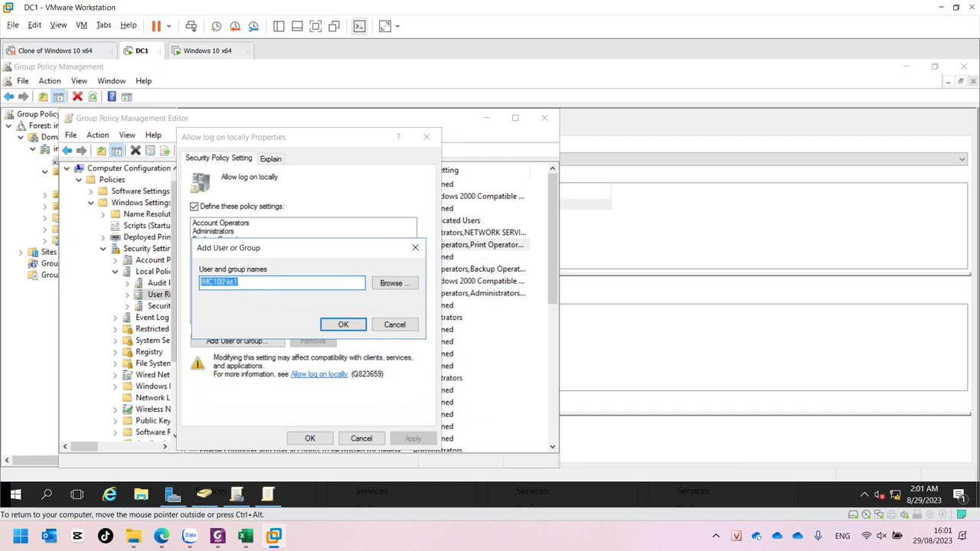
key(Return)
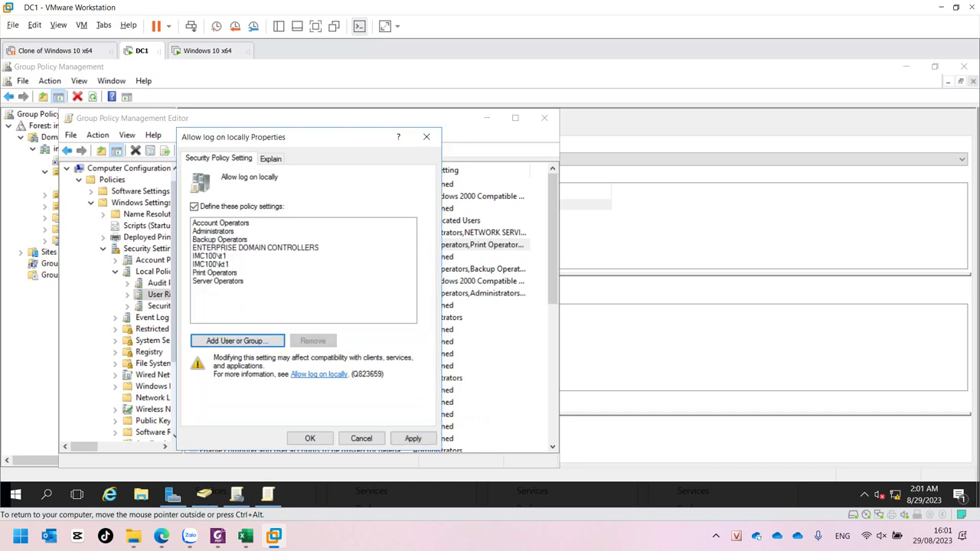
key(Escape)
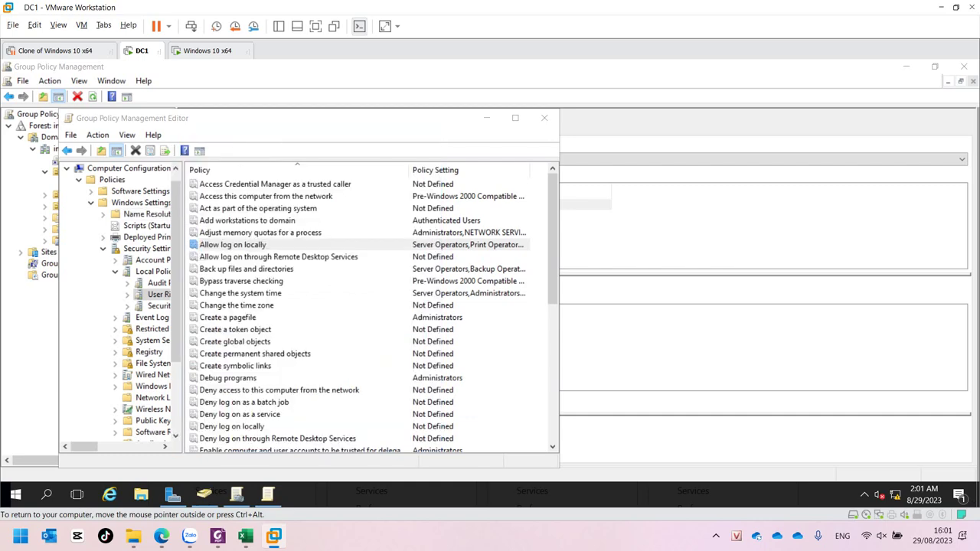
double_click(232, 244)
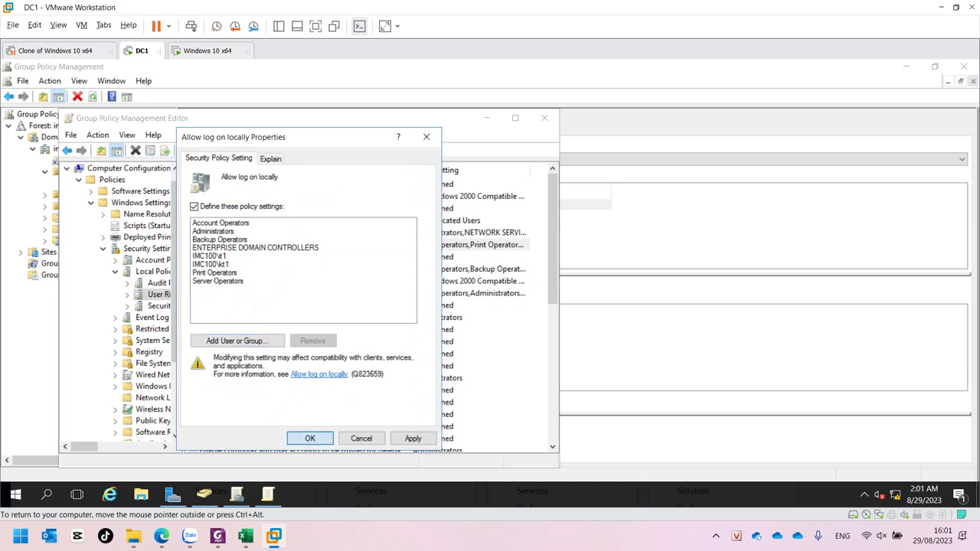
click(310, 438)
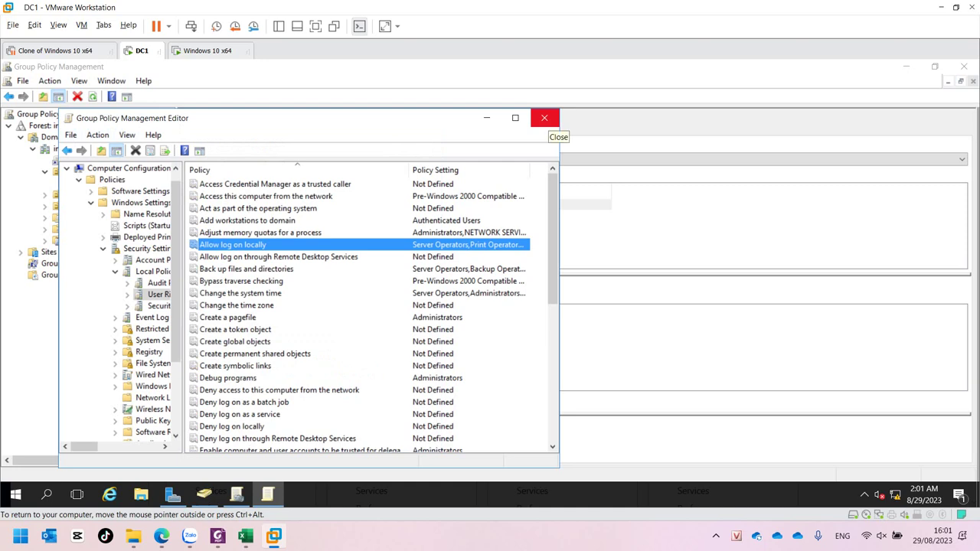
Close the editor and run gpupdate /force from the Run history to refresh policy
click(545, 118)
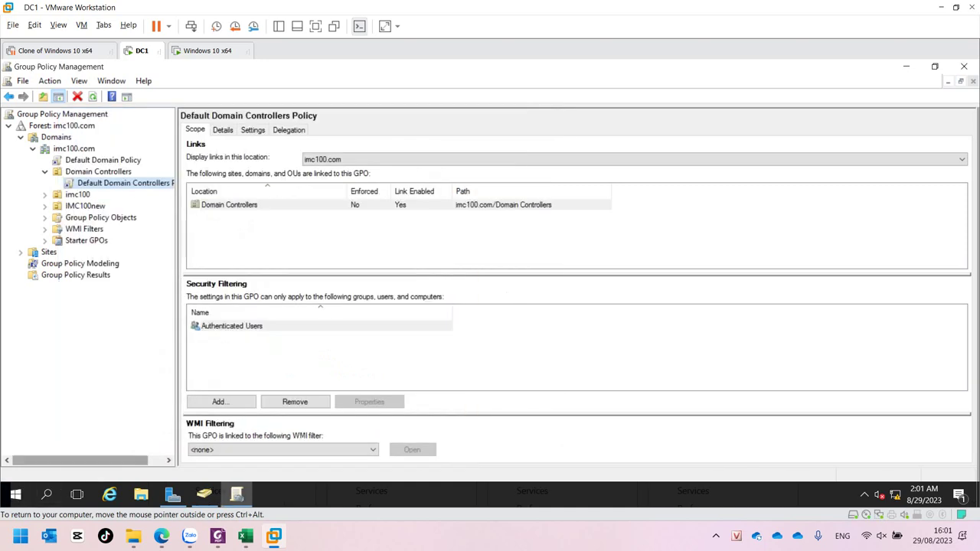
key(super+r)
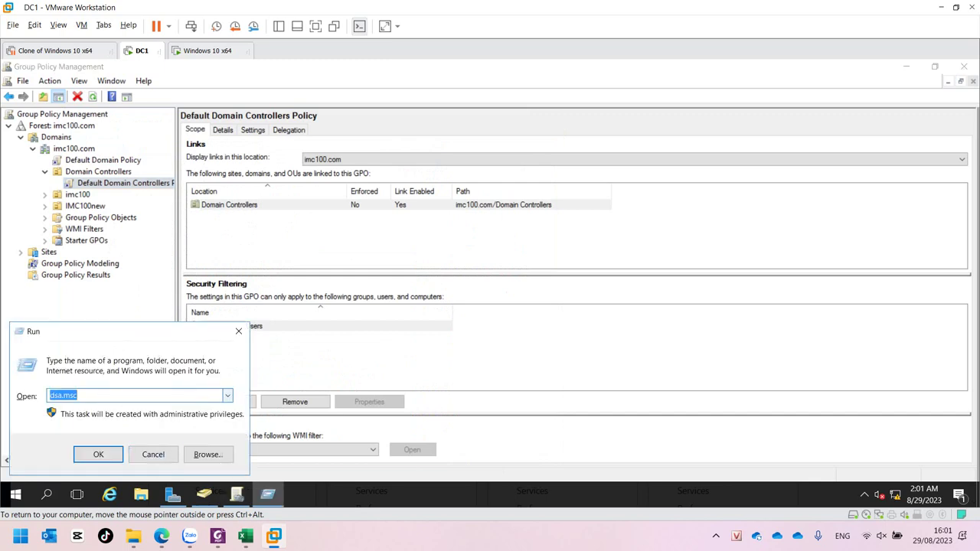
click(227, 395)
click(75, 419)
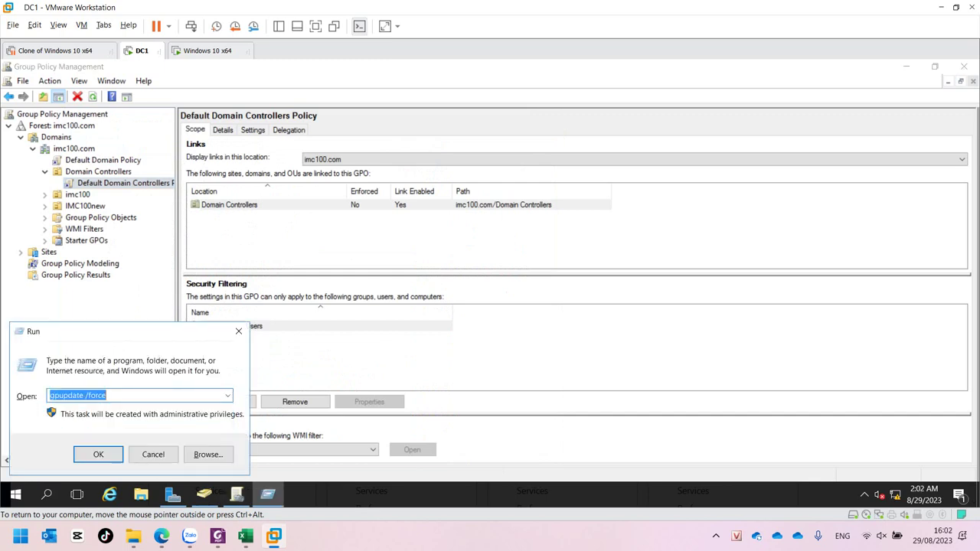
click(99, 455)
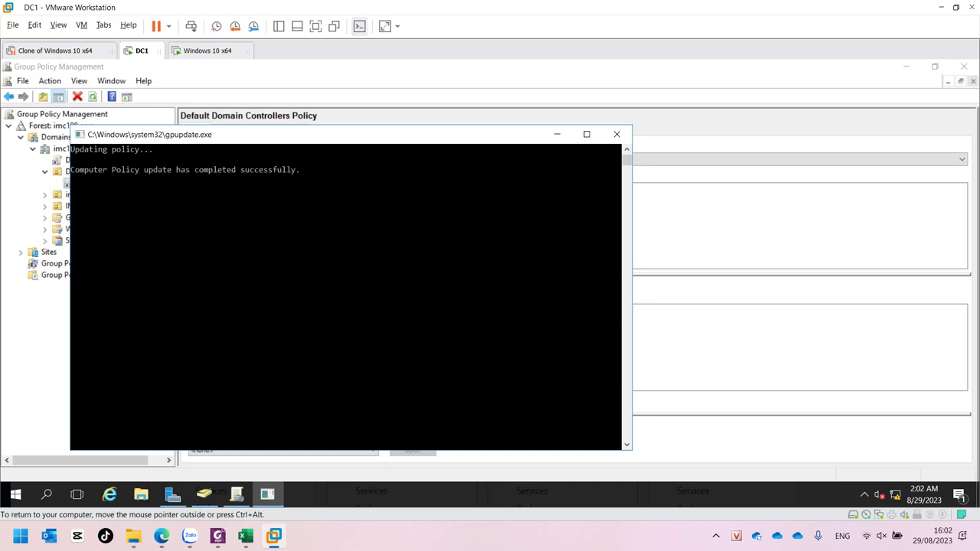
Return to Active Directory Users and Computers and choose Reset Password for kt1 in KeToan
click(16, 494)
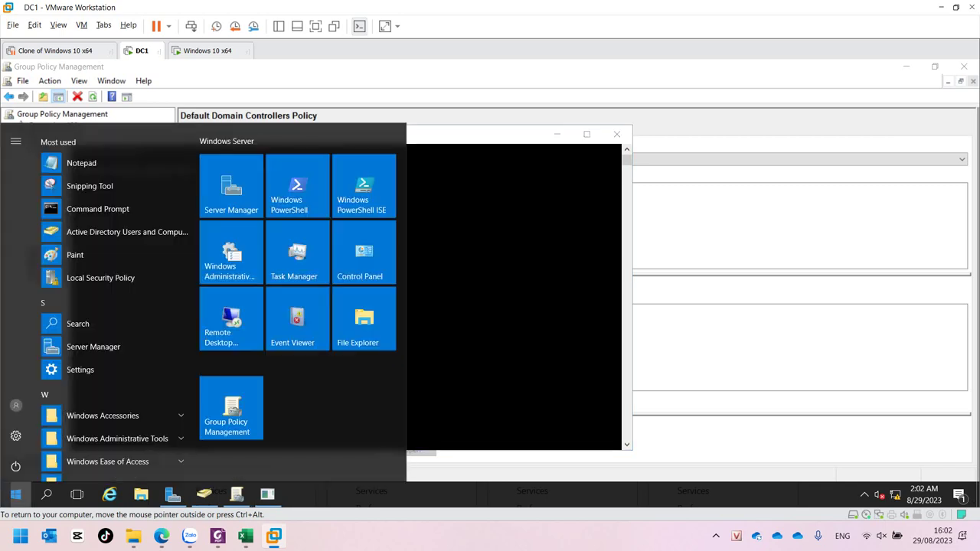
click(237, 493)
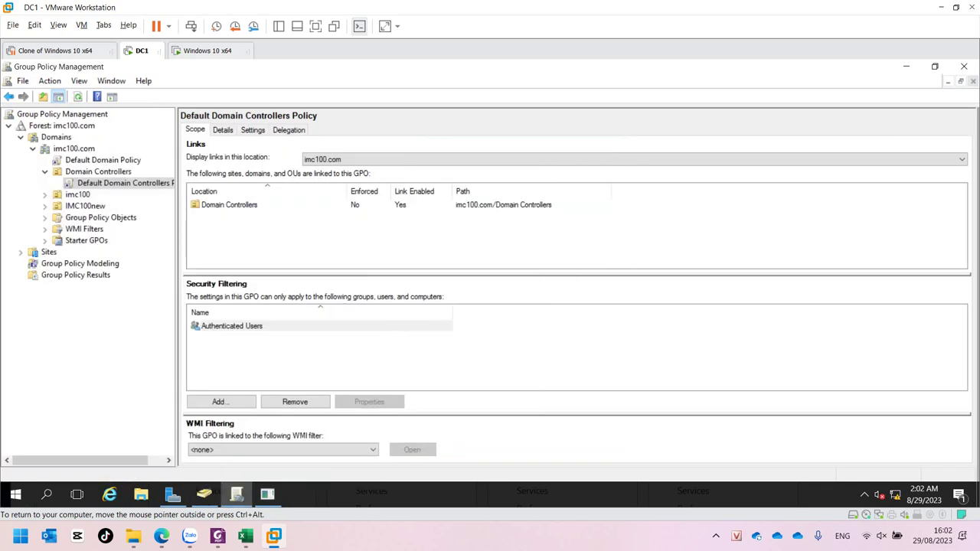
click(204, 494)
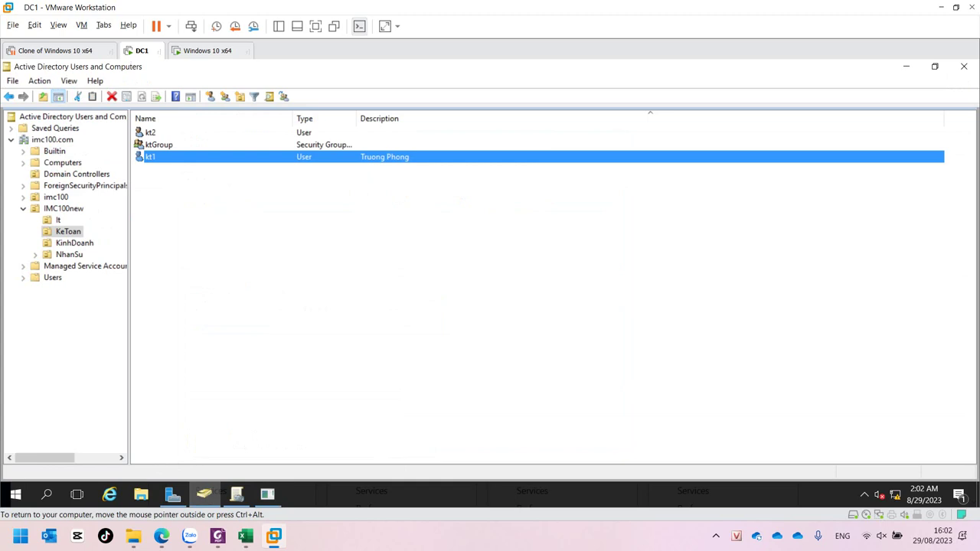
right_click(160, 153)
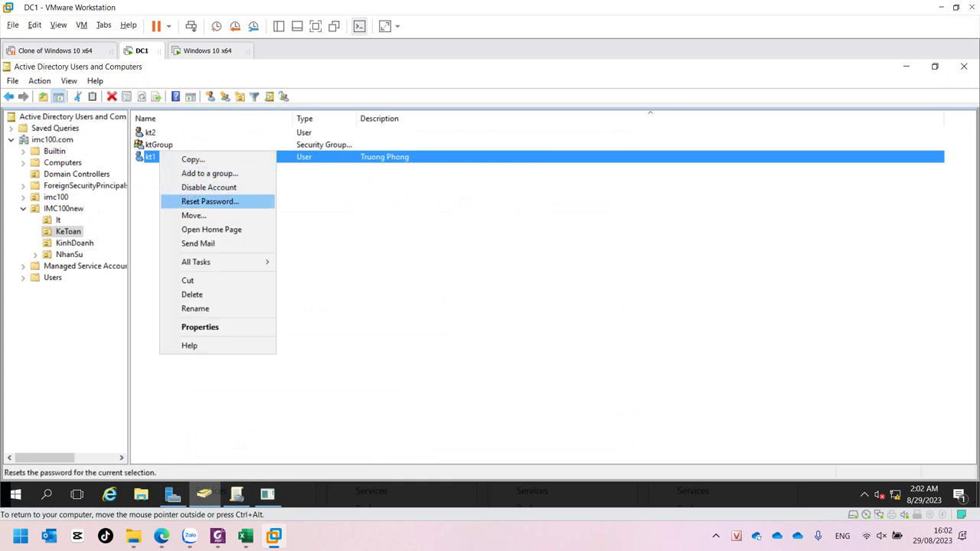
click(198, 195)
Enter and confirm kt1's new password, toggle the next-logon change option, and confirm
text(123)
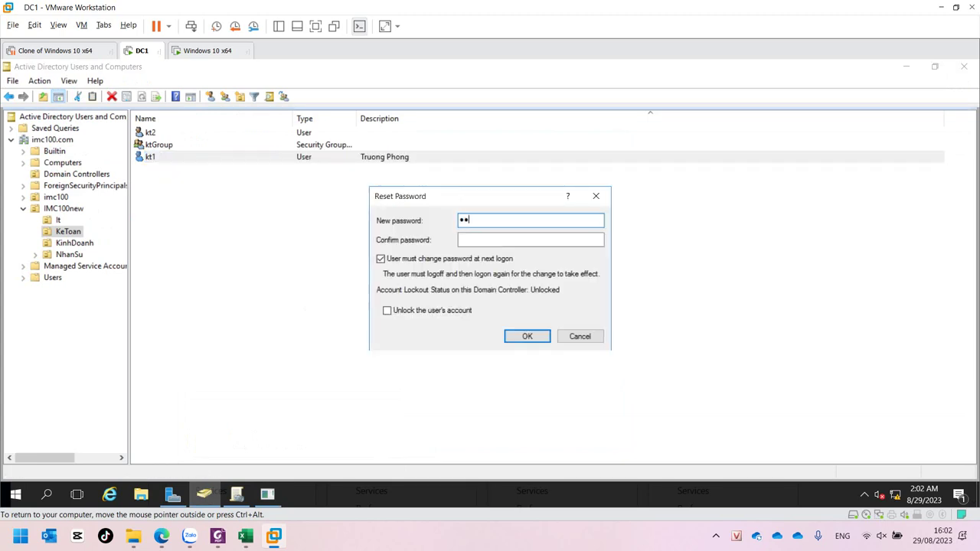
key(Tab)
text(123)
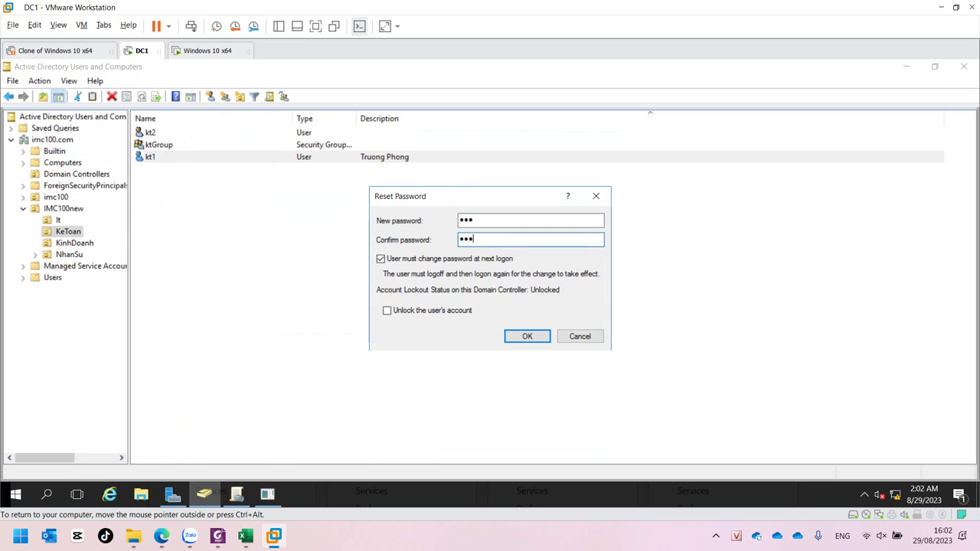
key(Tab)
key(space)
key(Return)
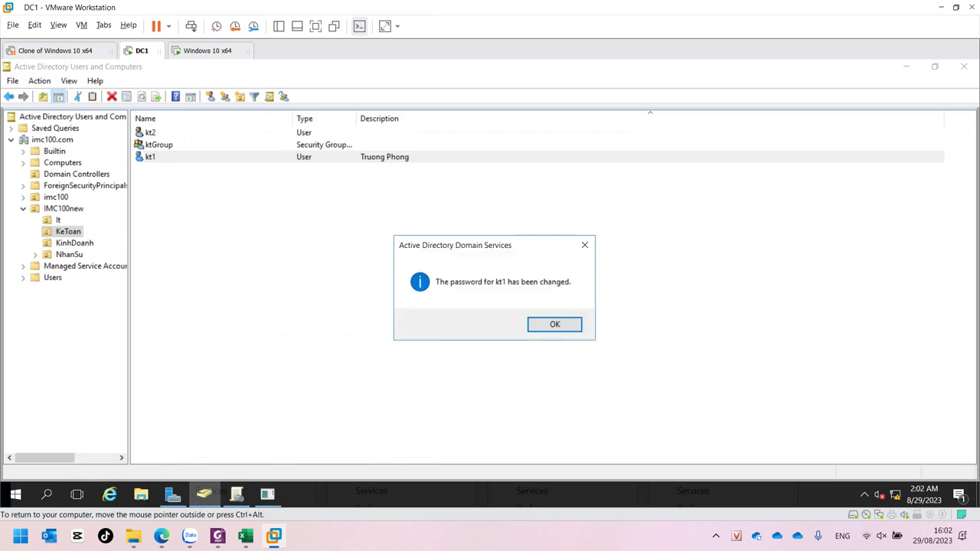
key(Return)
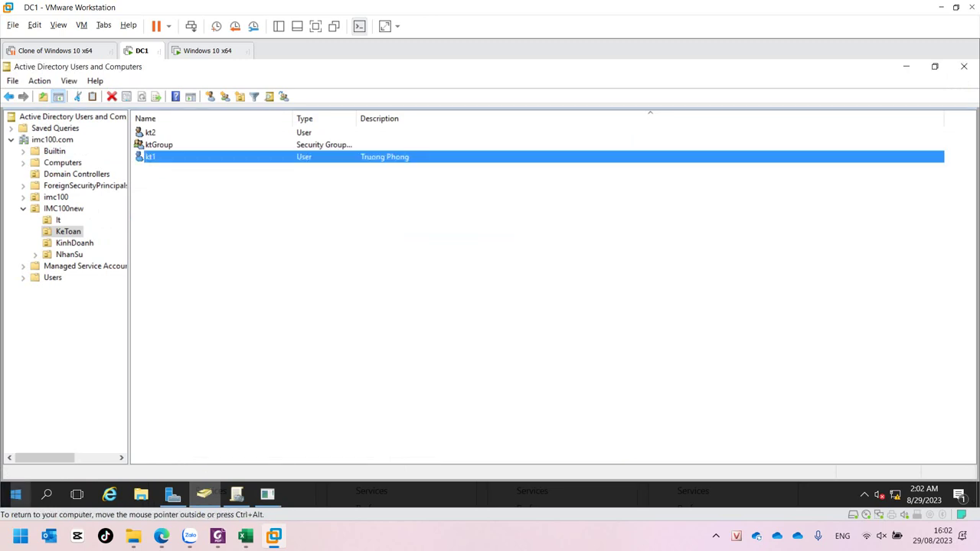
click(16, 494)
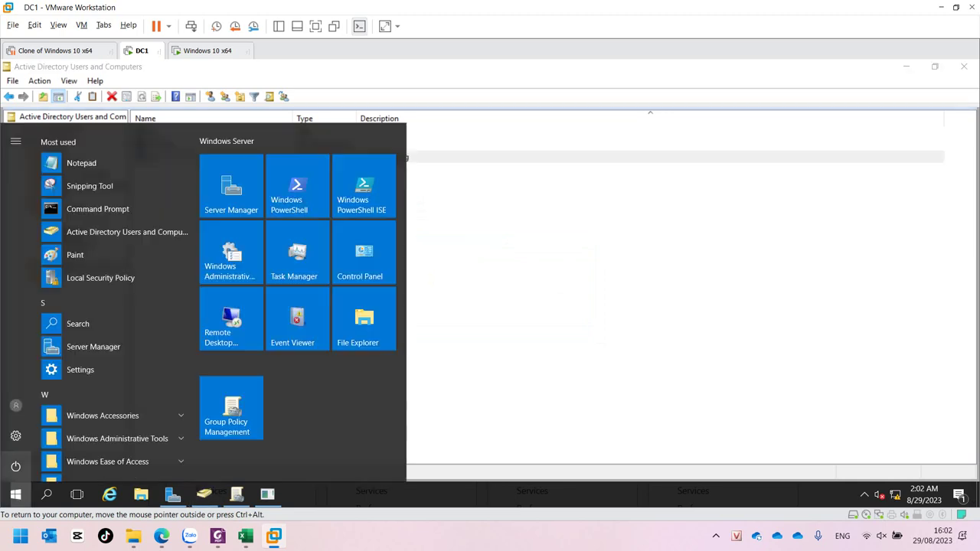
Sign out of the administrator session and sign in on DC1 as kt1 with its password
click(16, 405)
click(22, 371)
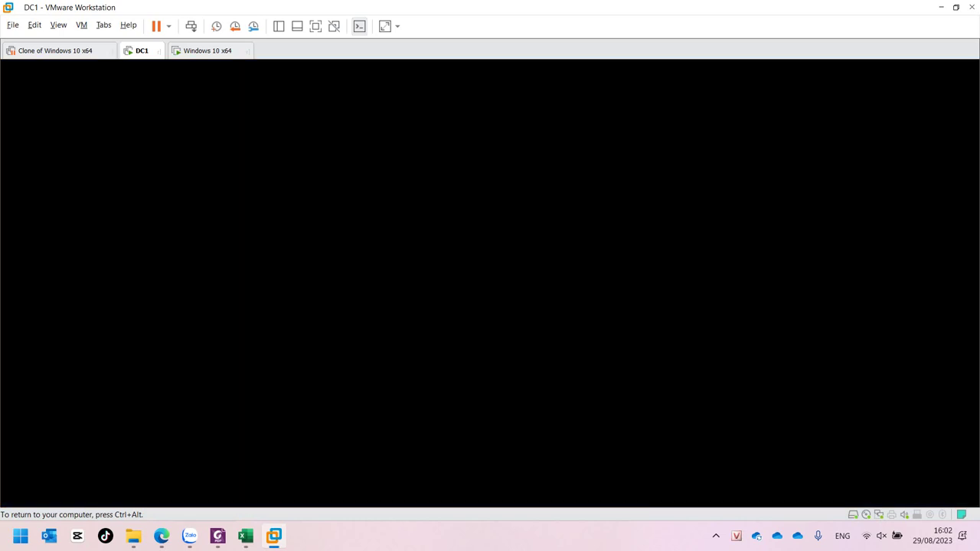
key(ctrl+alt+Insert)
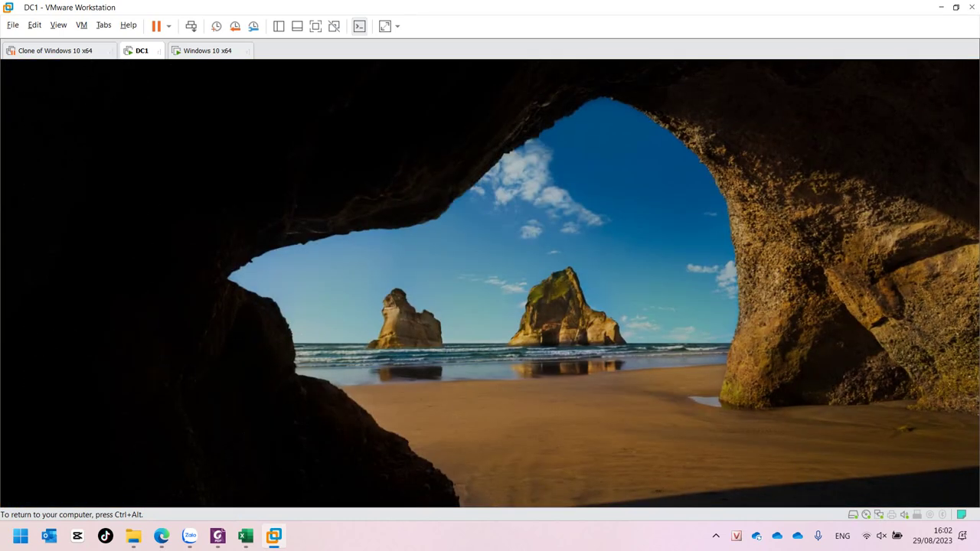
click(84, 472)
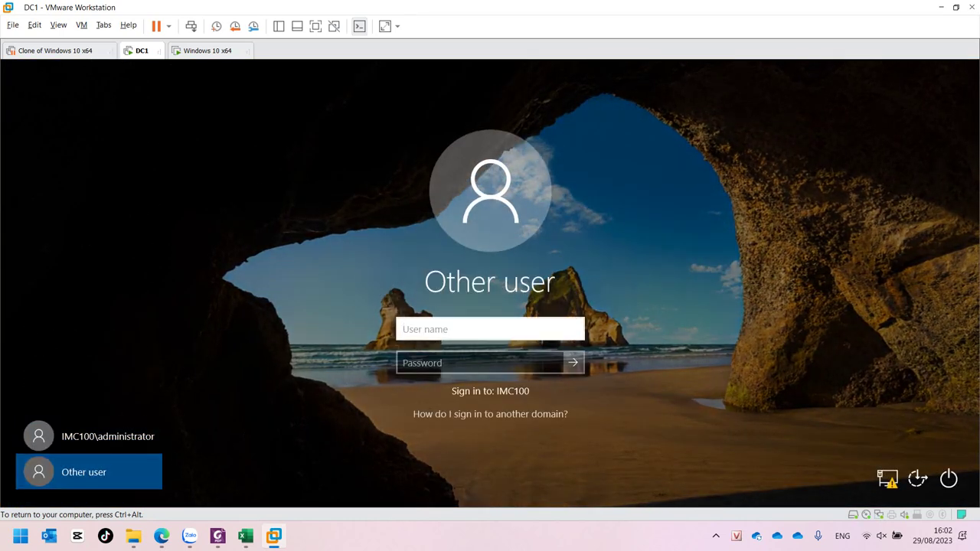
text(kt1)
key(Tab)
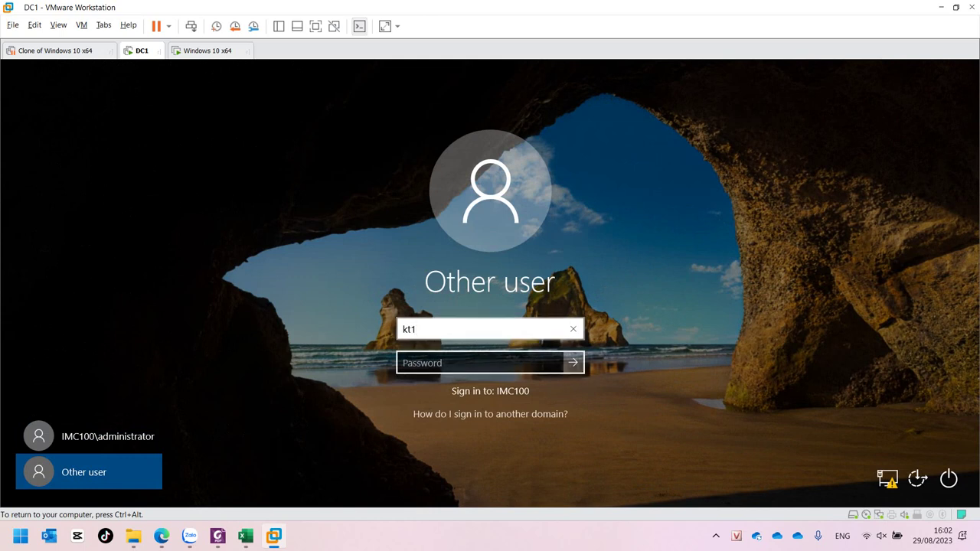
text(***)
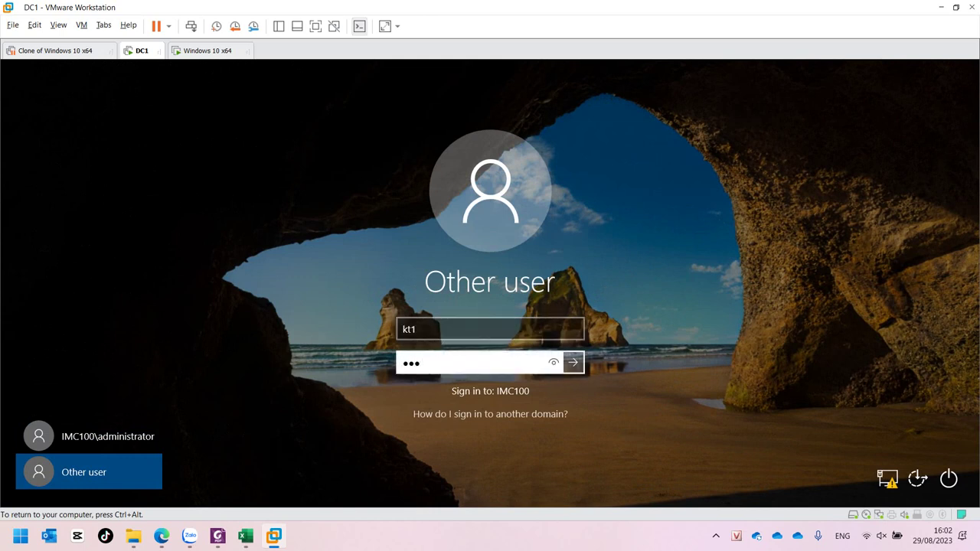
key(Return)
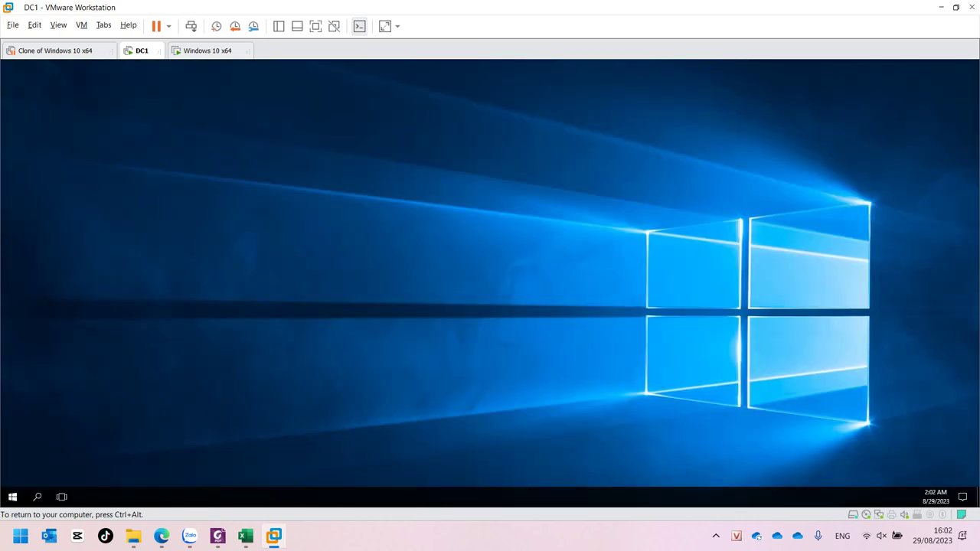
Run dsa.msc and approve the elevation prompt with kt1's username and password
key(super+r)
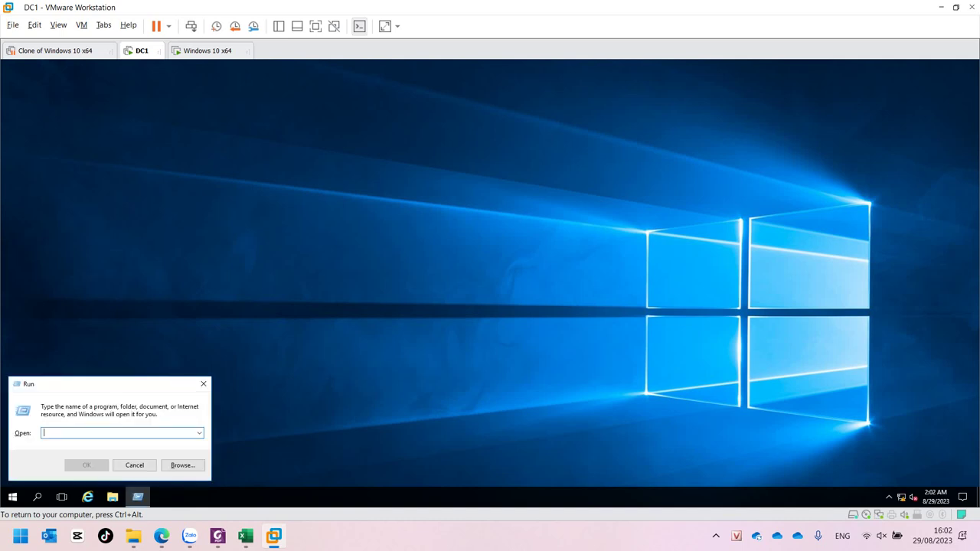
text(dsa)
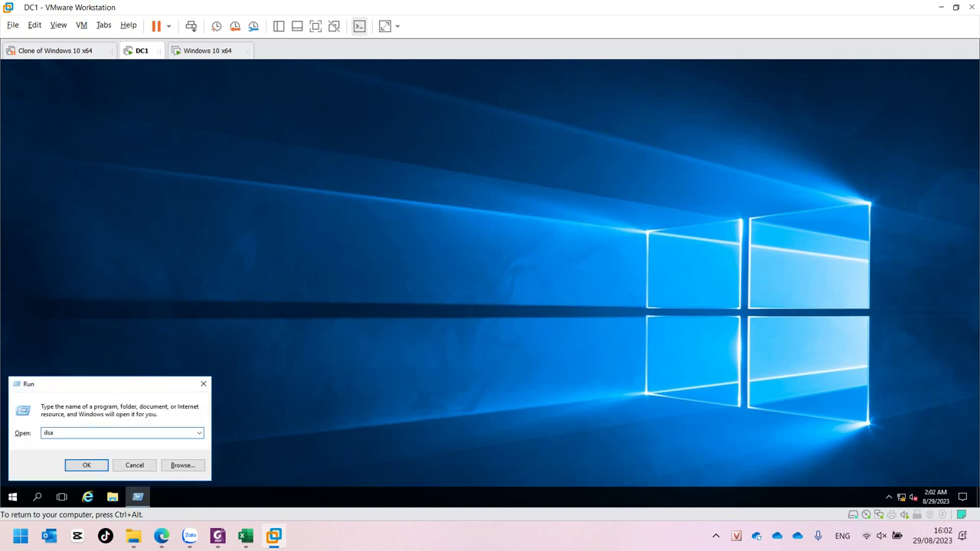
text(.msc)
key(Return)
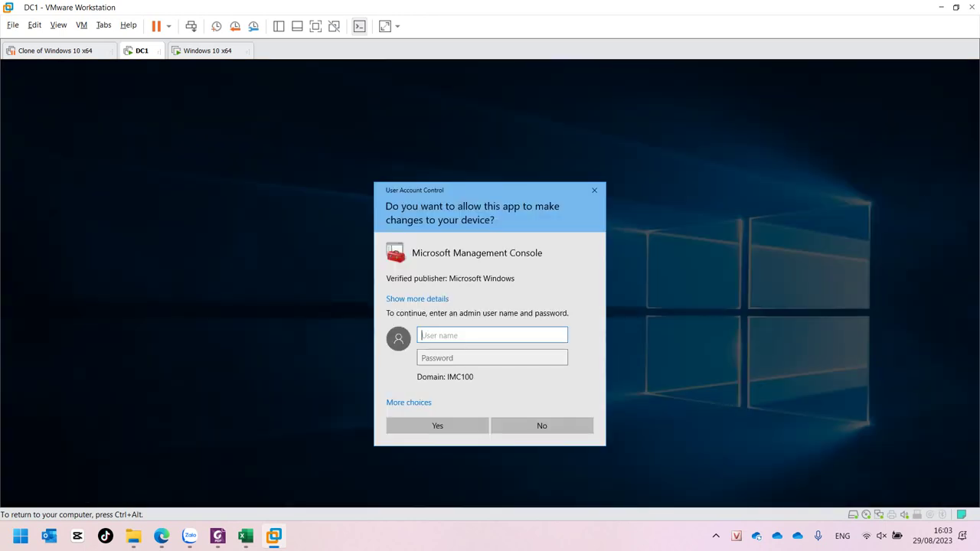
click(491, 358)
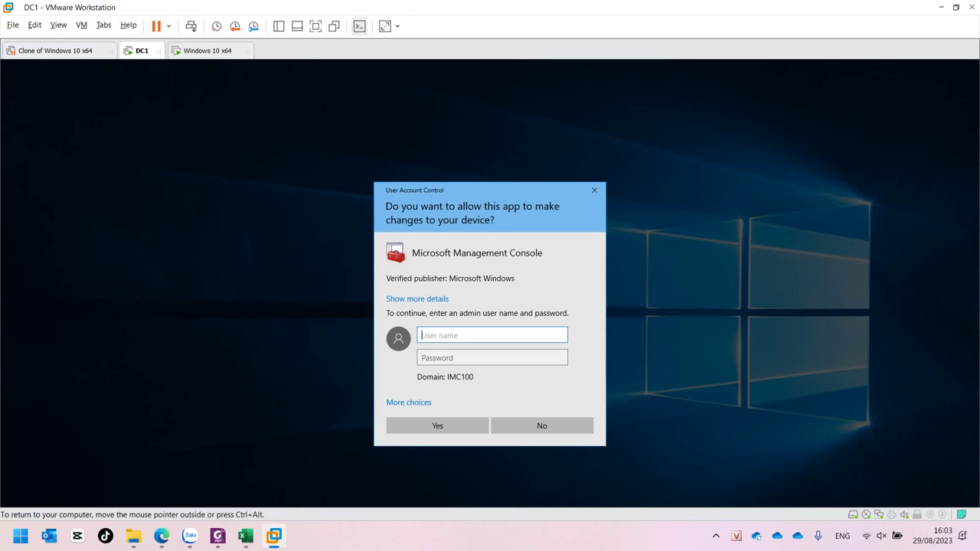
text(kt1)
key(Tab)
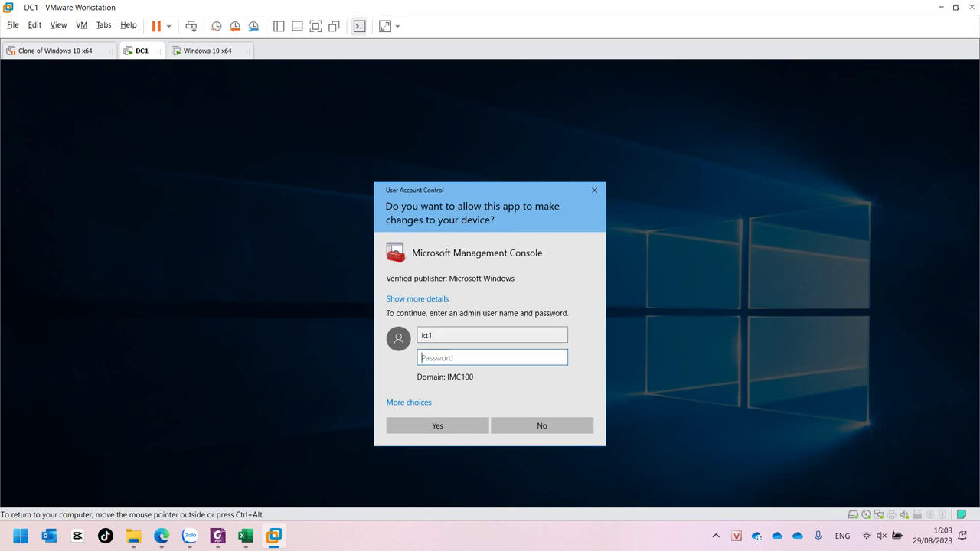
text(123)
key(Return)
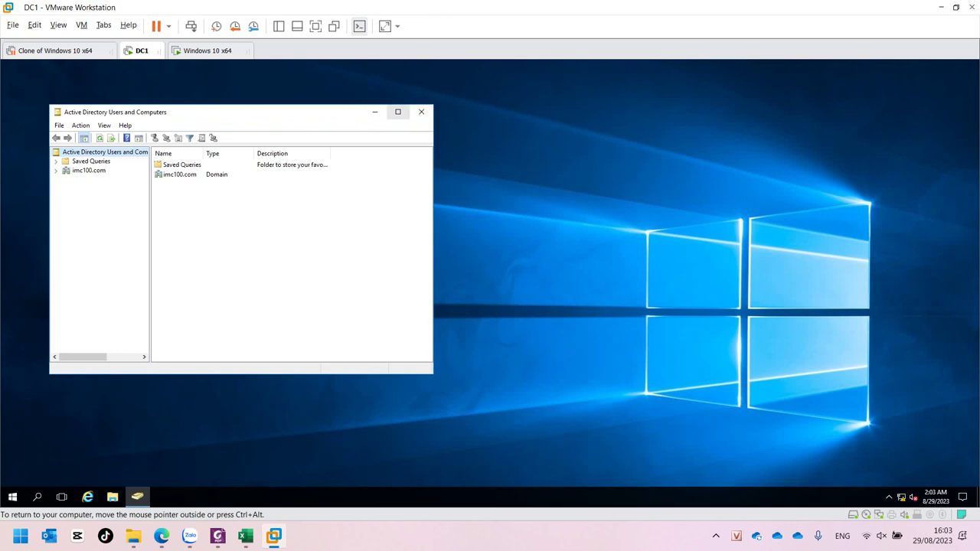
Maximize the console and expand imc100.com > IMC100new to open the KeToan OU
click(398, 111)
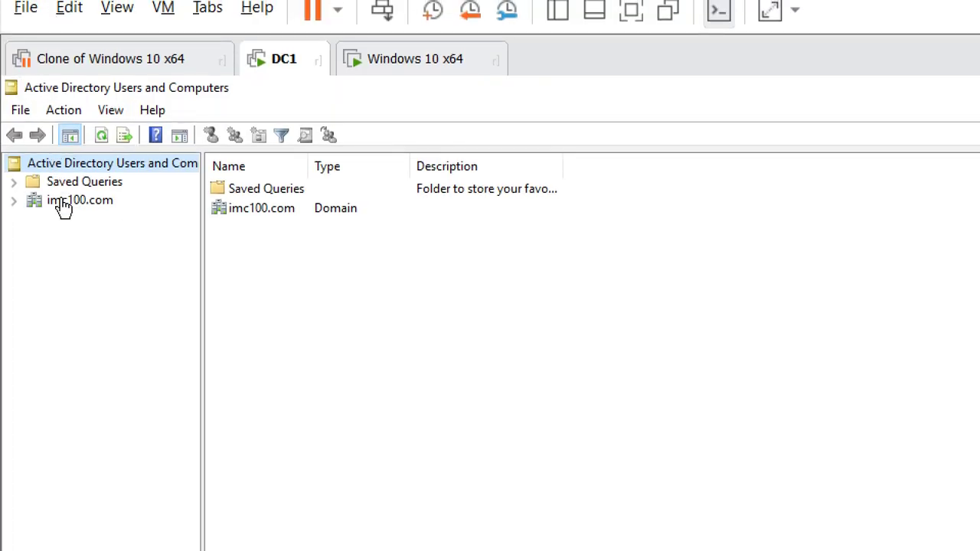
click(60, 203)
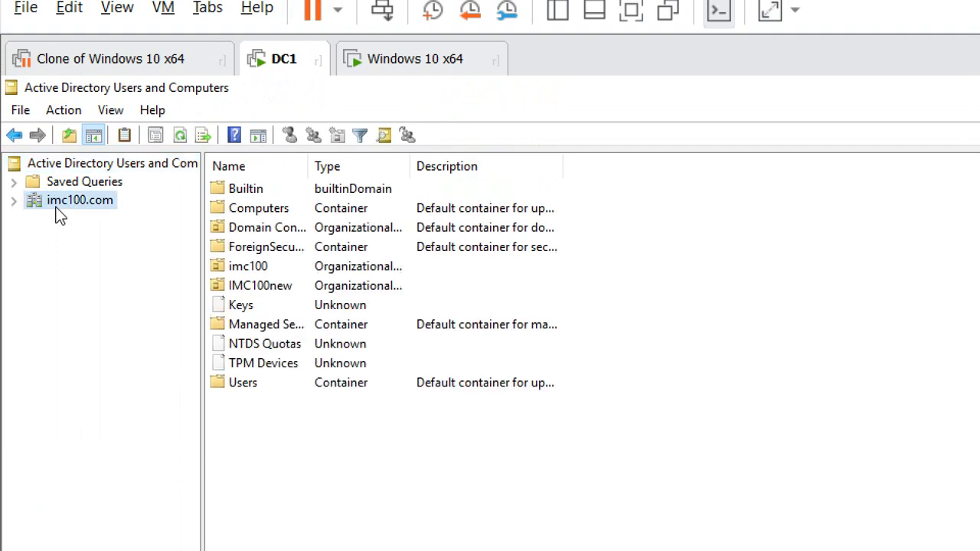
double_click(58, 204)
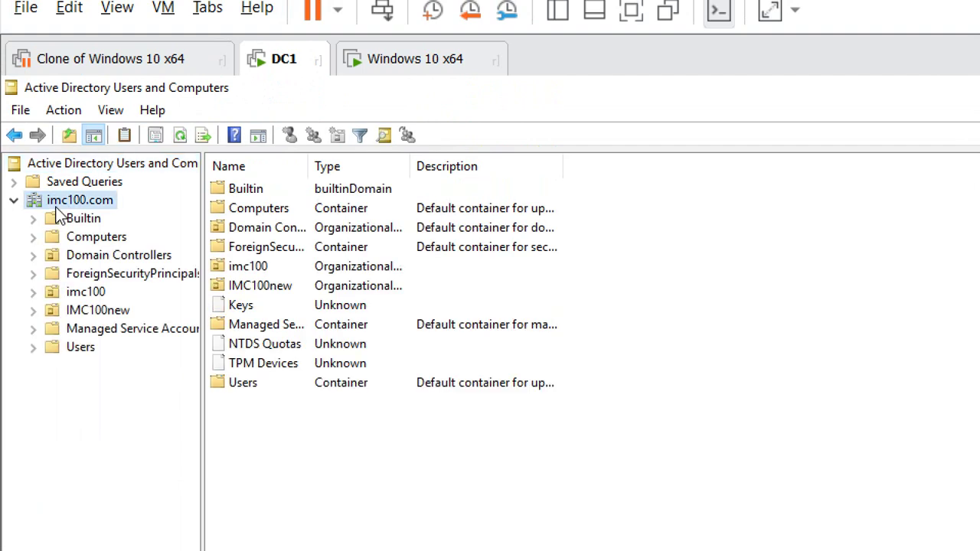
click(86, 310)
double_click(86, 310)
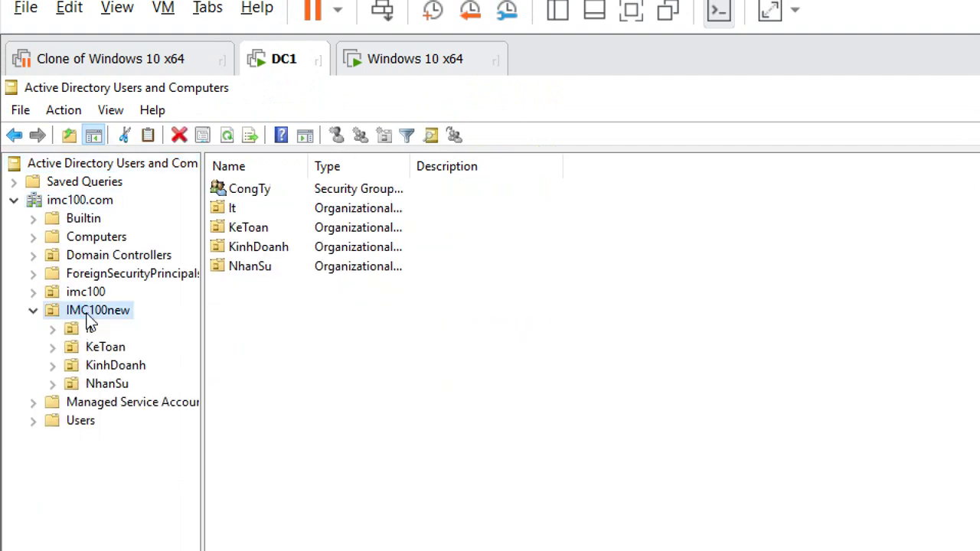
click(77, 328)
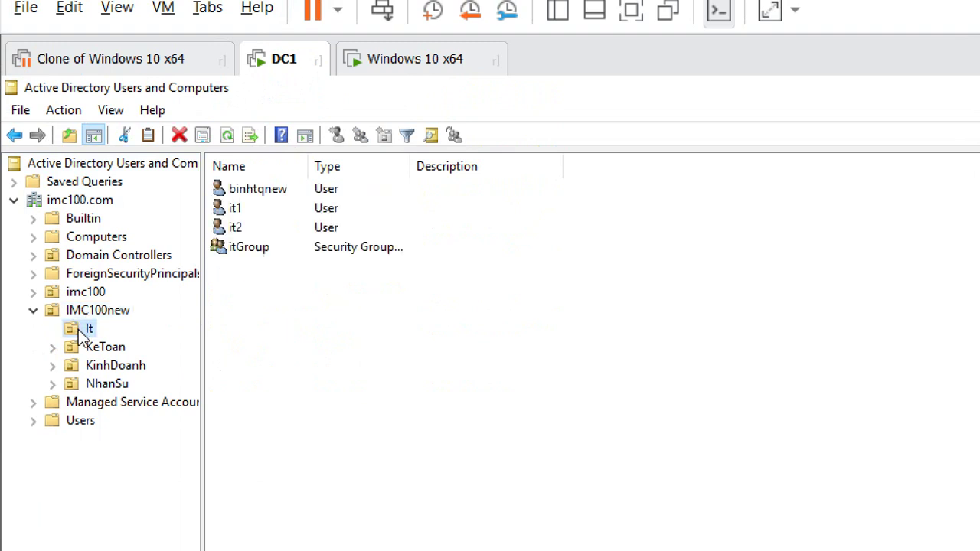
click(80, 346)
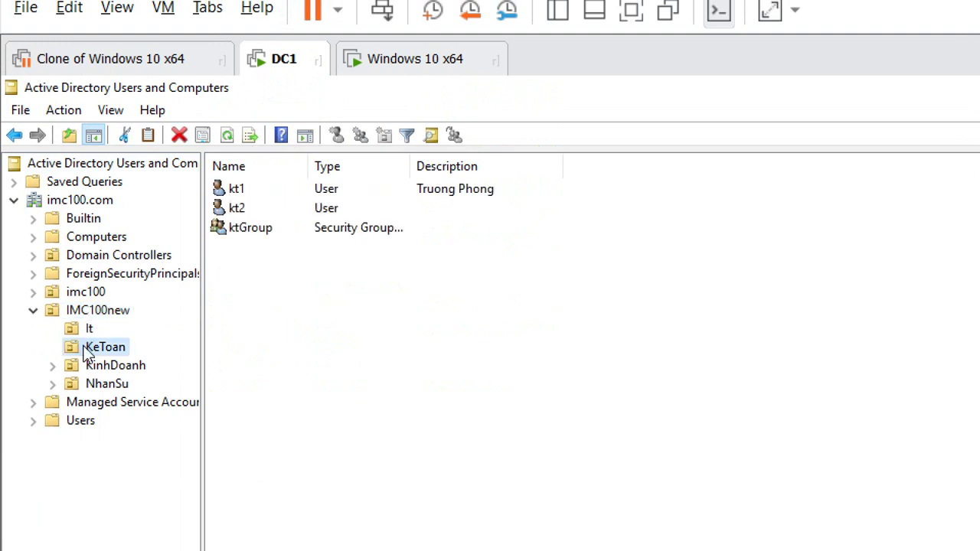
Open kt2's properties, close them unchanged, and check the KeToan OU's context menu
click(238, 210)
right_click(237, 215)
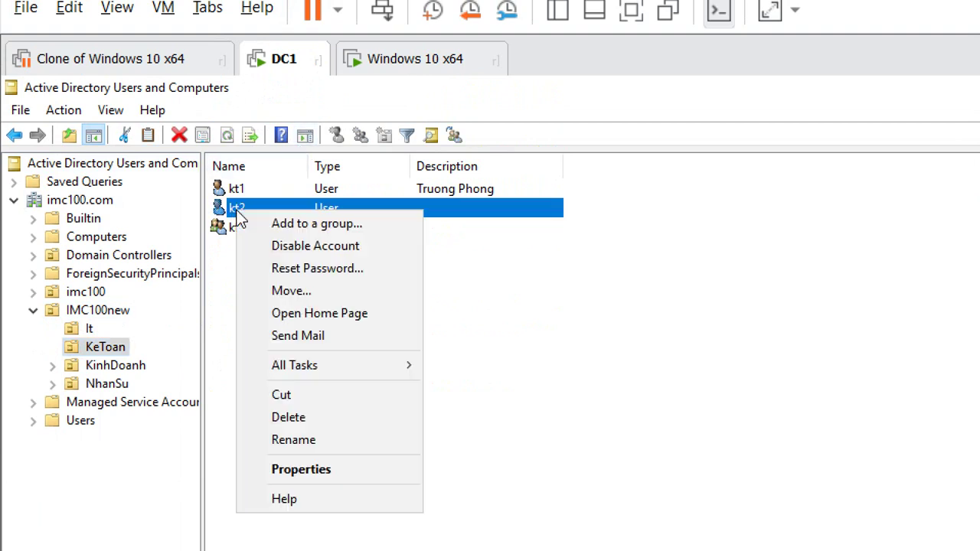
click(333, 438)
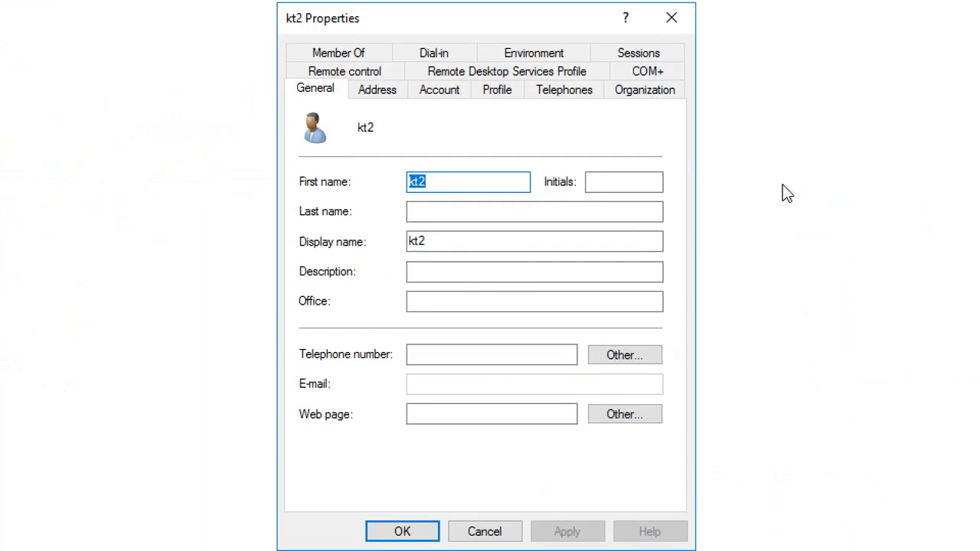
click(677, 15)
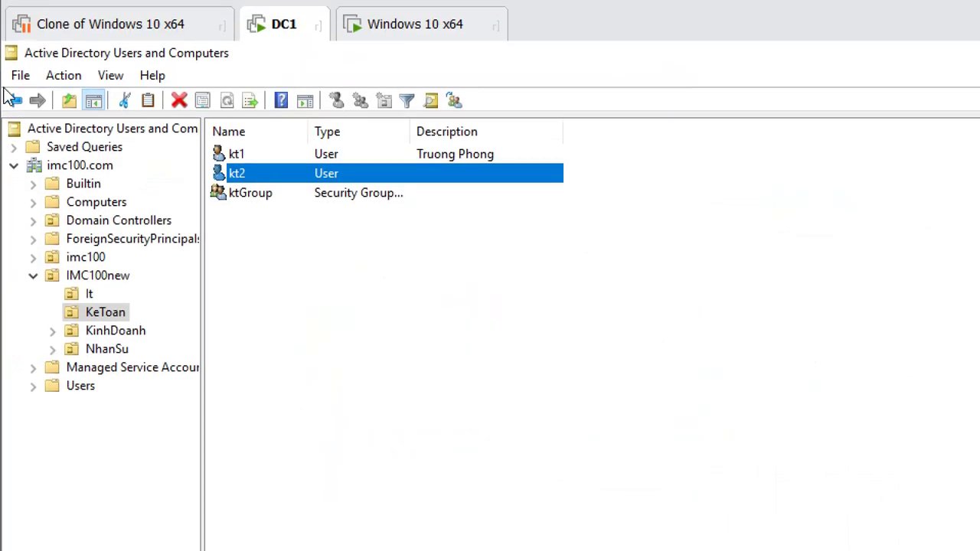
right_click(302, 274)
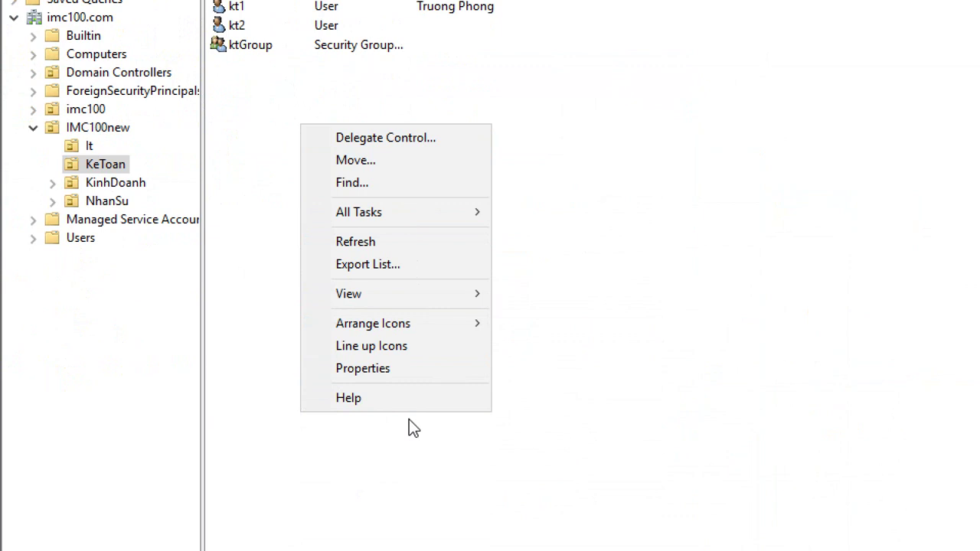
click(223, 188)
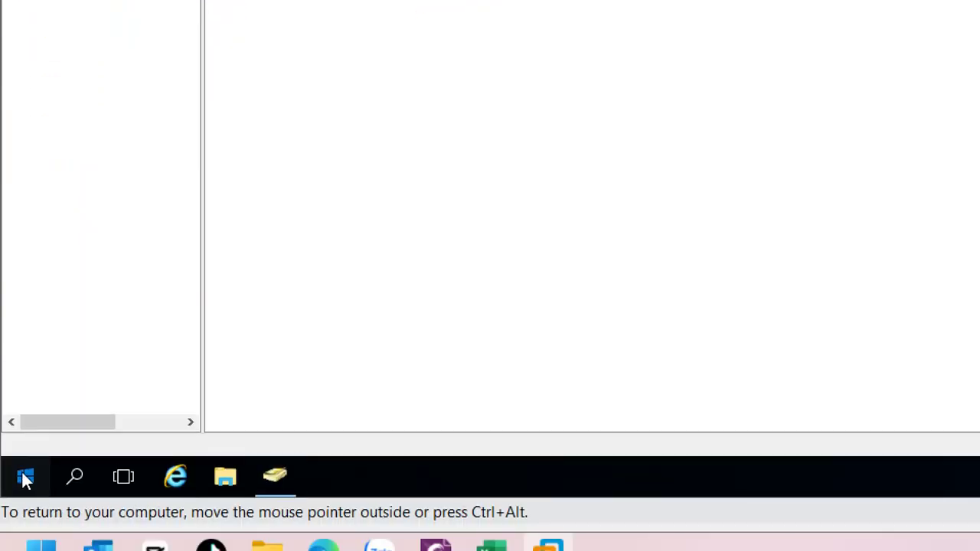
Sign kt1 out and sign back in on DC1 as administrator with its password
click(24, 506)
click(16, 369)
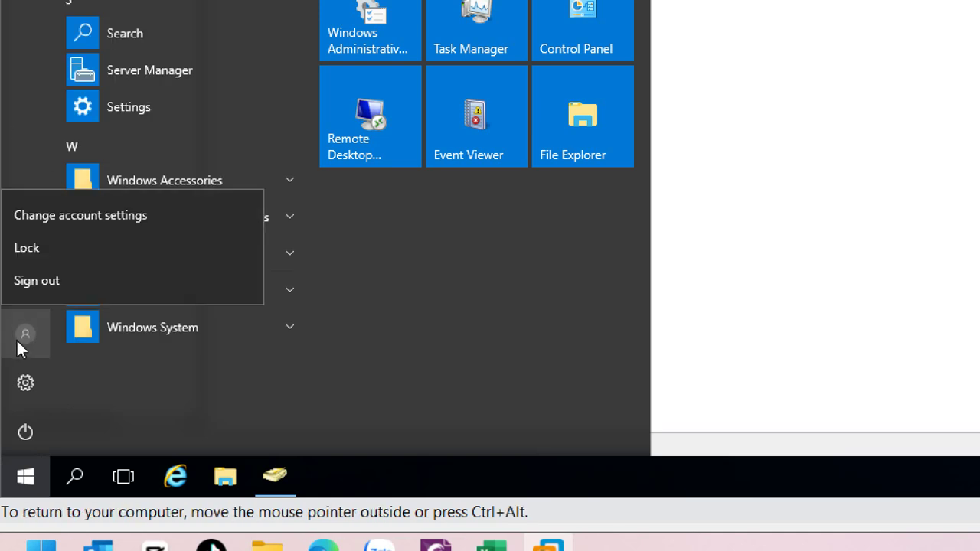
click(46, 282)
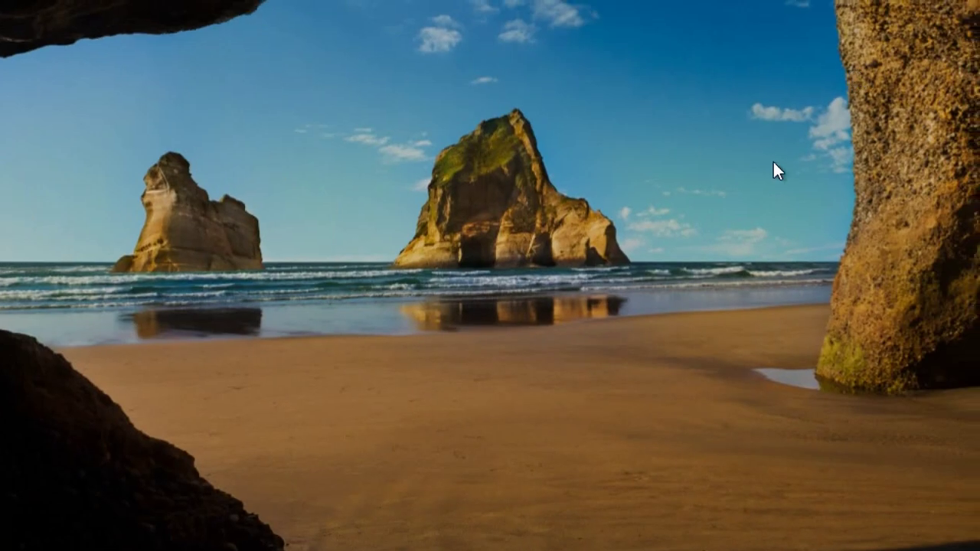
click(404, 443)
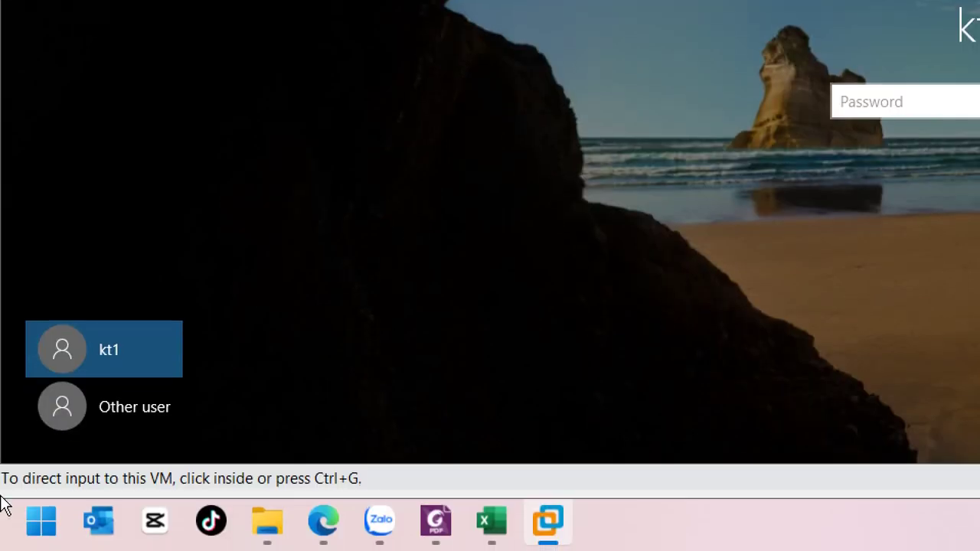
click(66, 442)
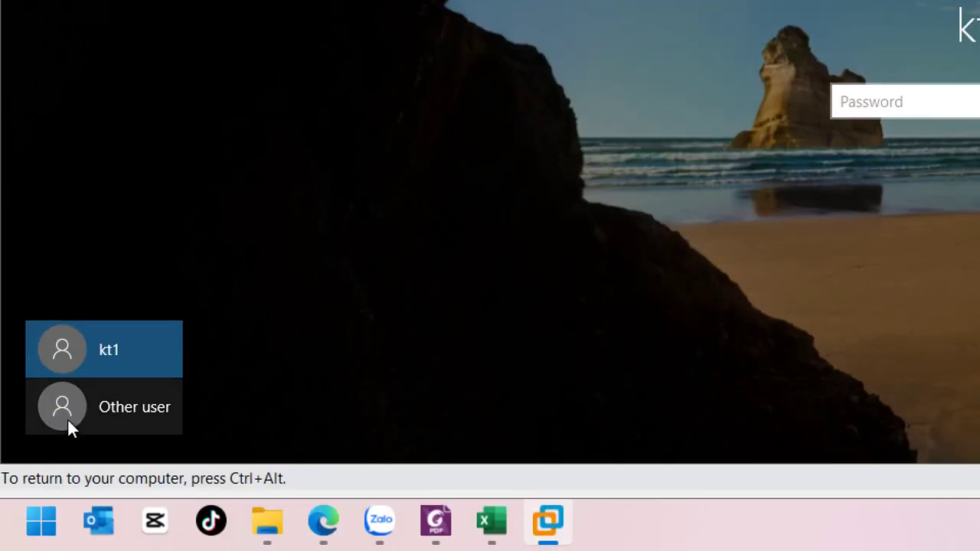
click(124, 418)
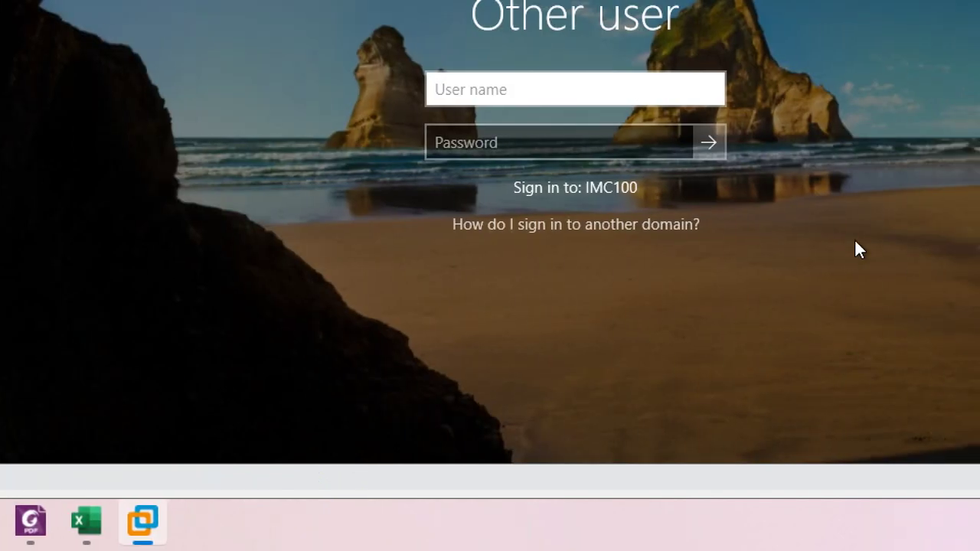
text(adm)
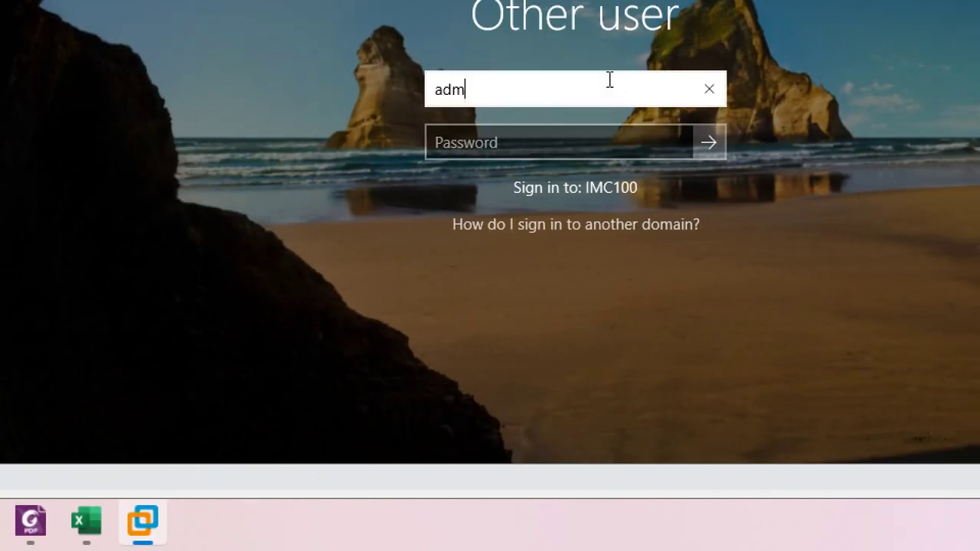
text(inistrator)
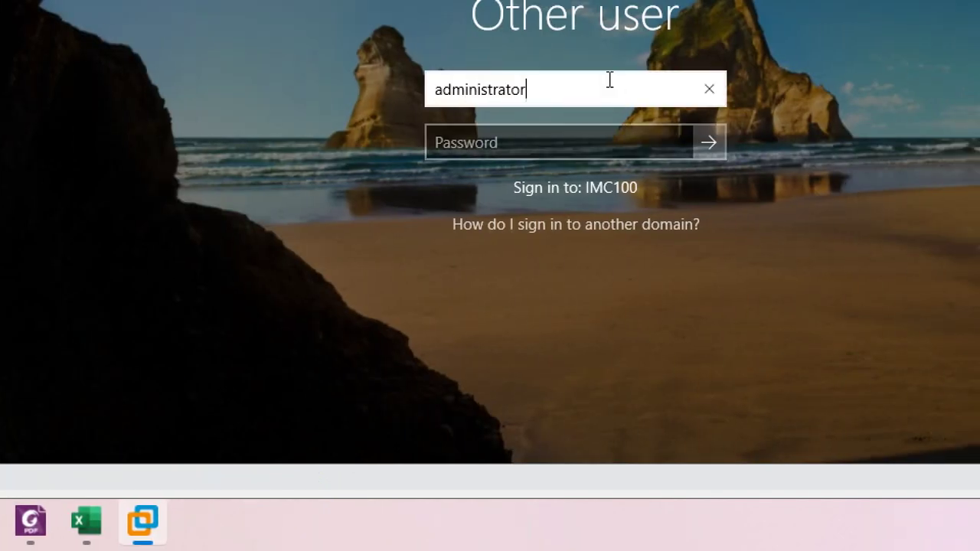
key(Tab)
text(****)
key(Return)
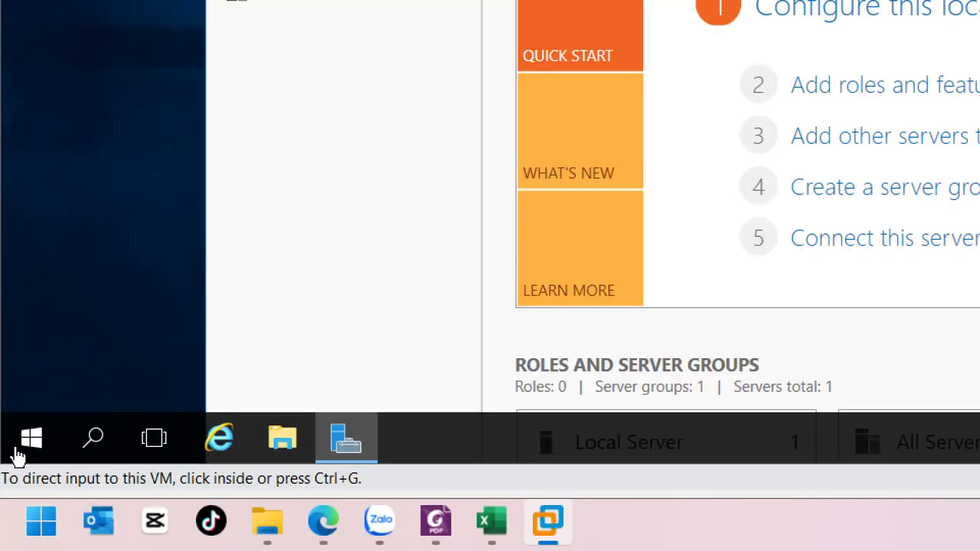
Launch Group Policy Management and expand the IMC100new OU
click(21, 451)
click(21, 451)
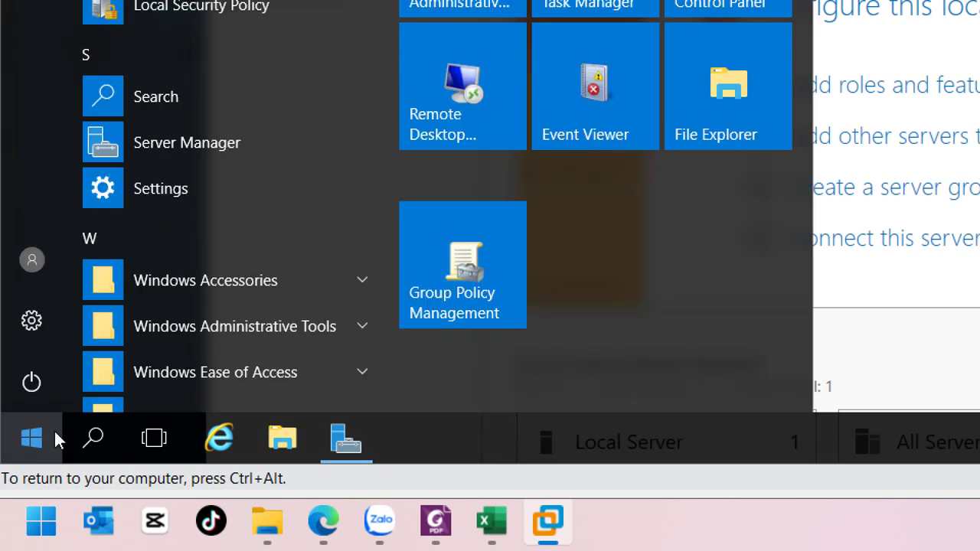
click(467, 293)
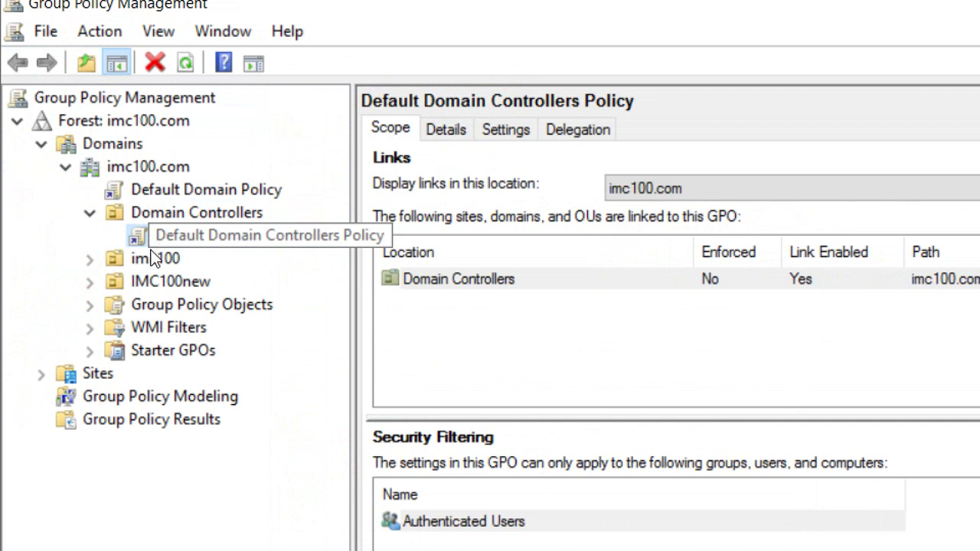
click(158, 287)
double_click(157, 286)
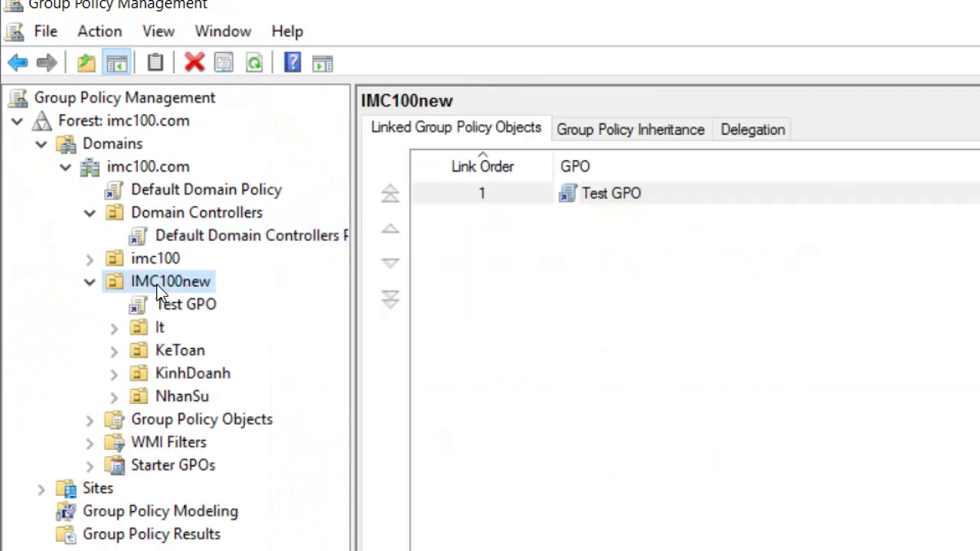
Select KeToan and view the scope of its linked Paint-blocking GPO
click(155, 350)
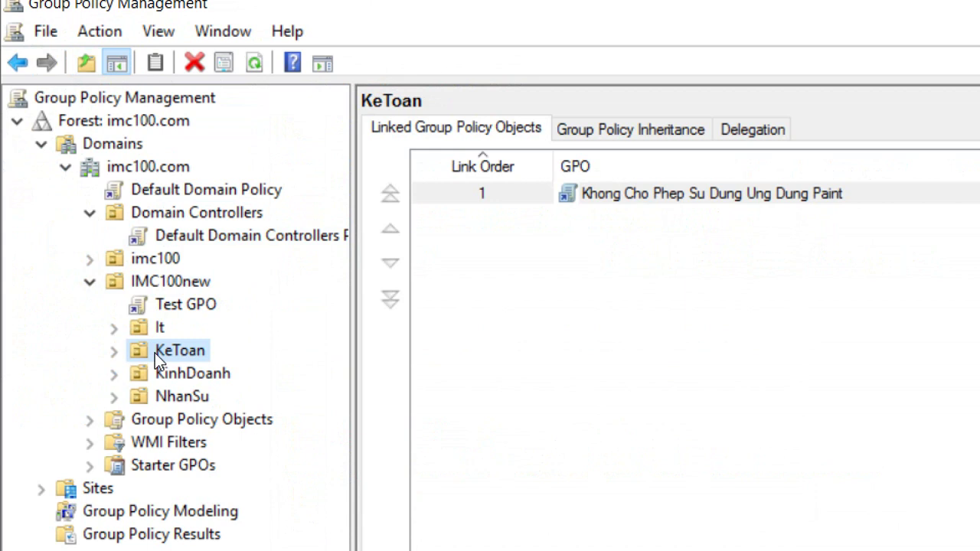
right_click(155, 353)
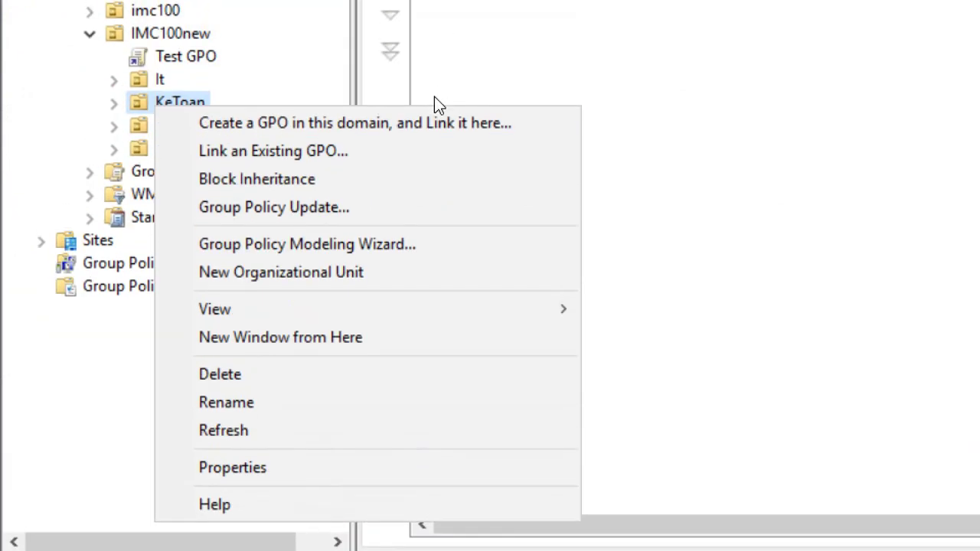
click(171, 121)
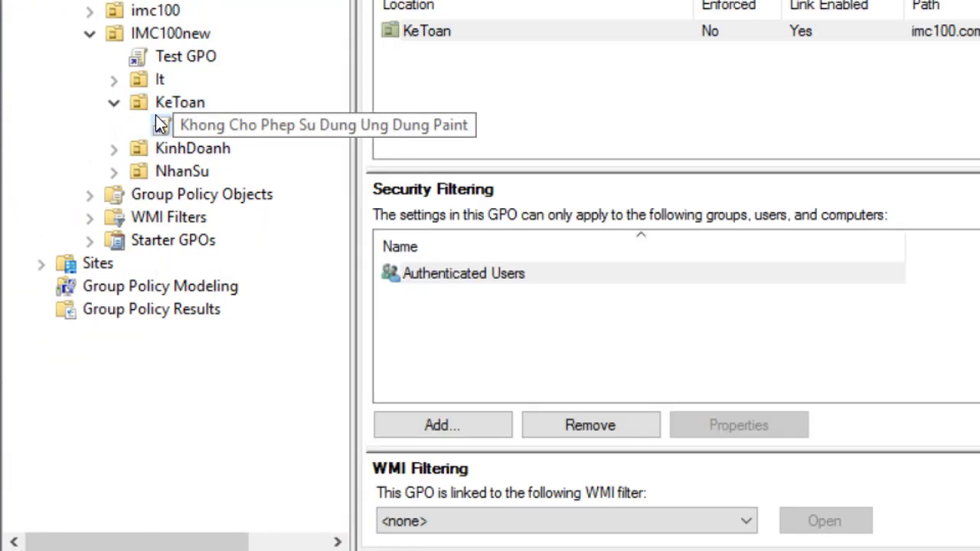
click(156, 107)
Open the KeToan OU's properties, check the Managed By tab, and close it
right_click(155, 107)
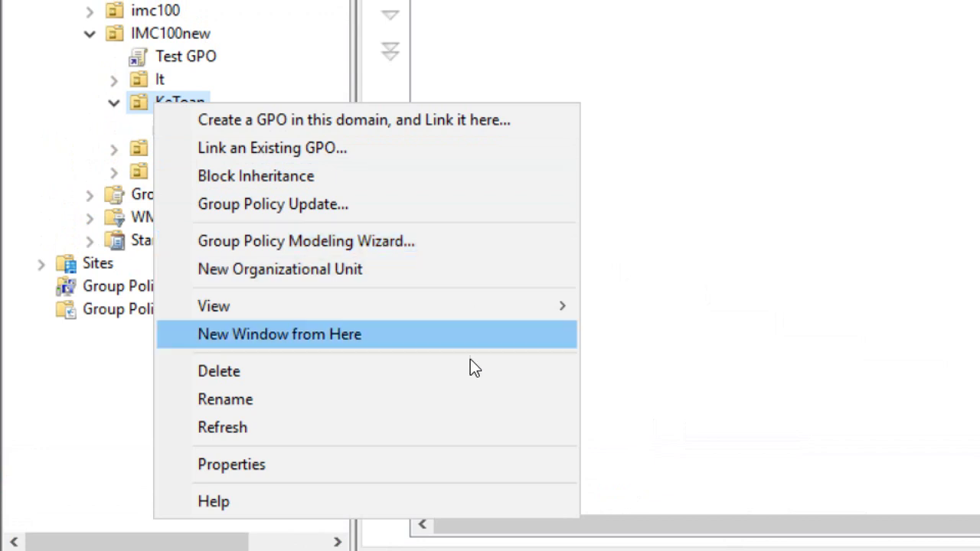
click(409, 470)
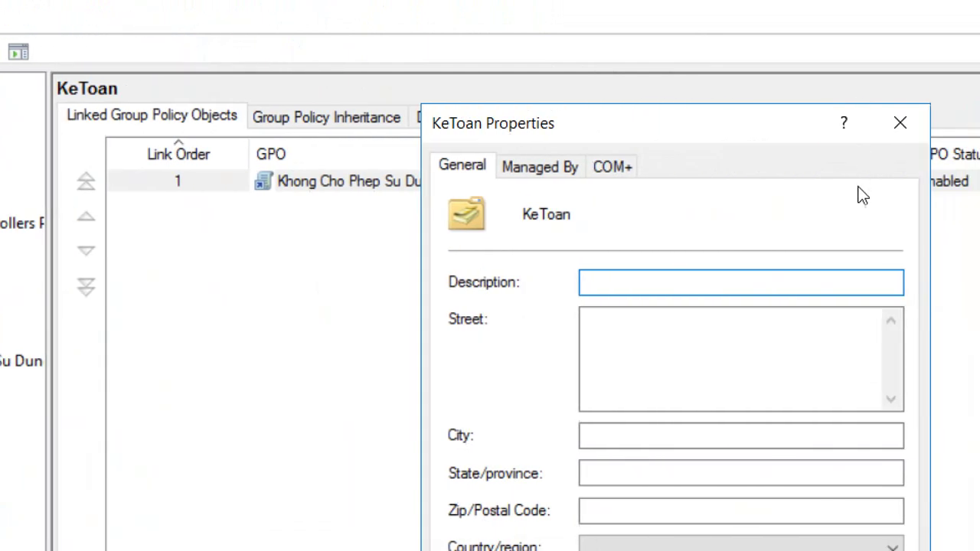
click(394, 167)
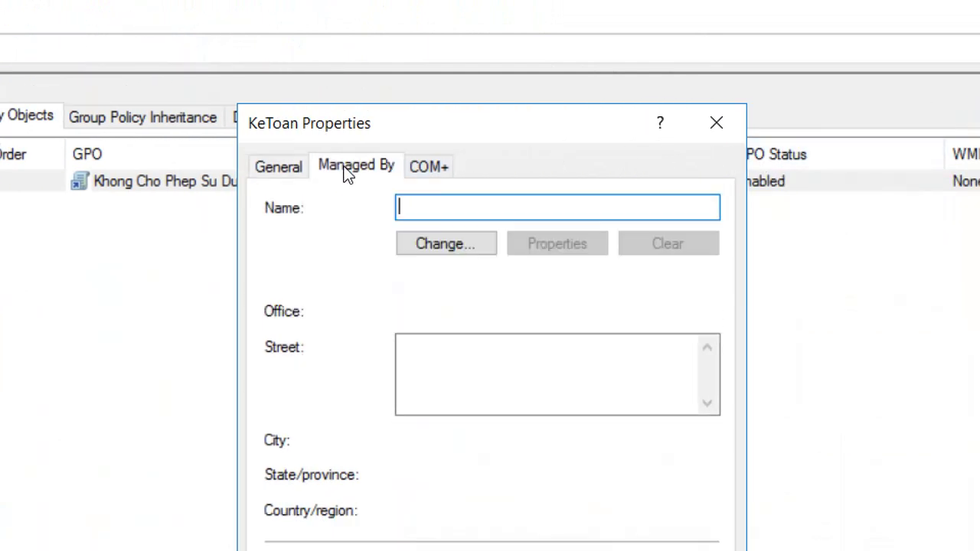
click(717, 124)
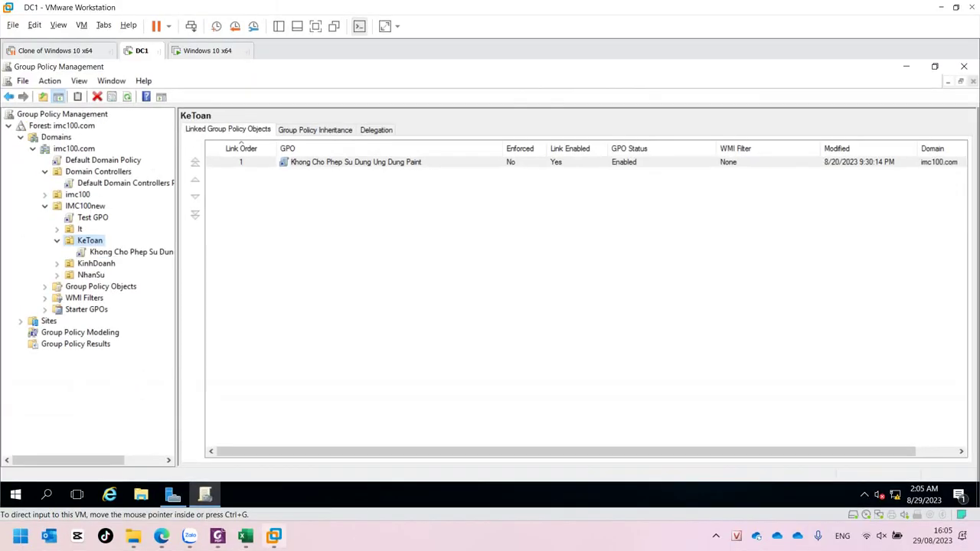
Scroll the PDF tutorial up to page 58 and select 'Delegate control' in step B2
click(217, 535)
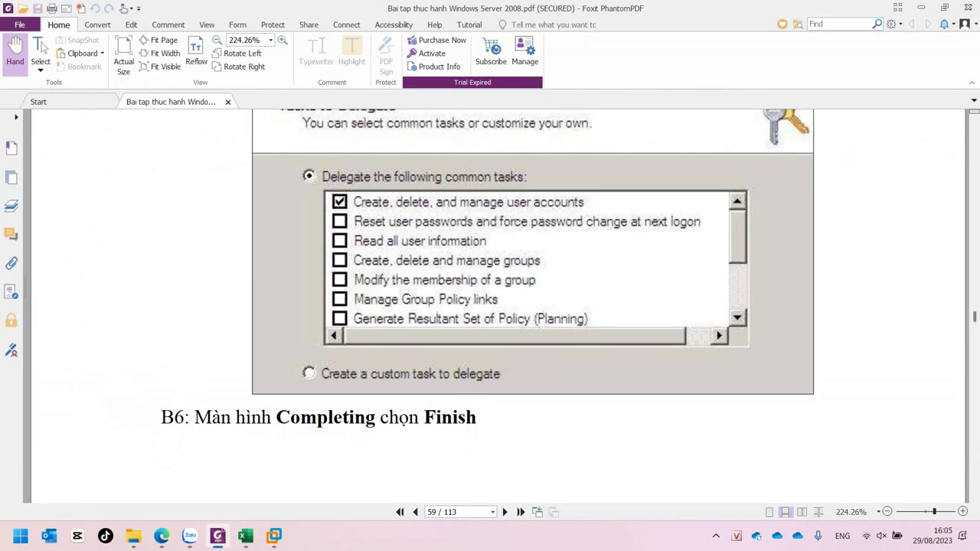
scroll(490, 306, up, 5)
scroll(490, 306, up, 10)
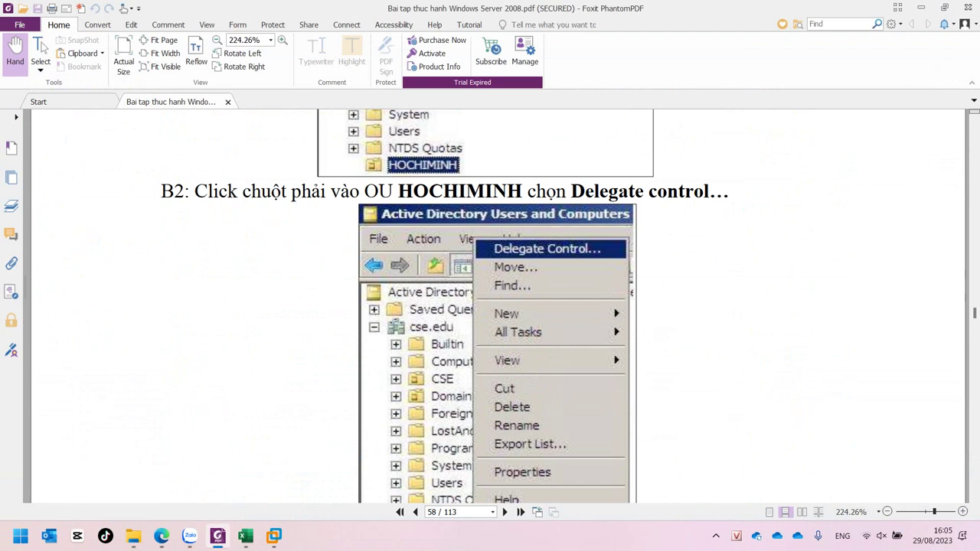
drag(571, 191, 706, 193)
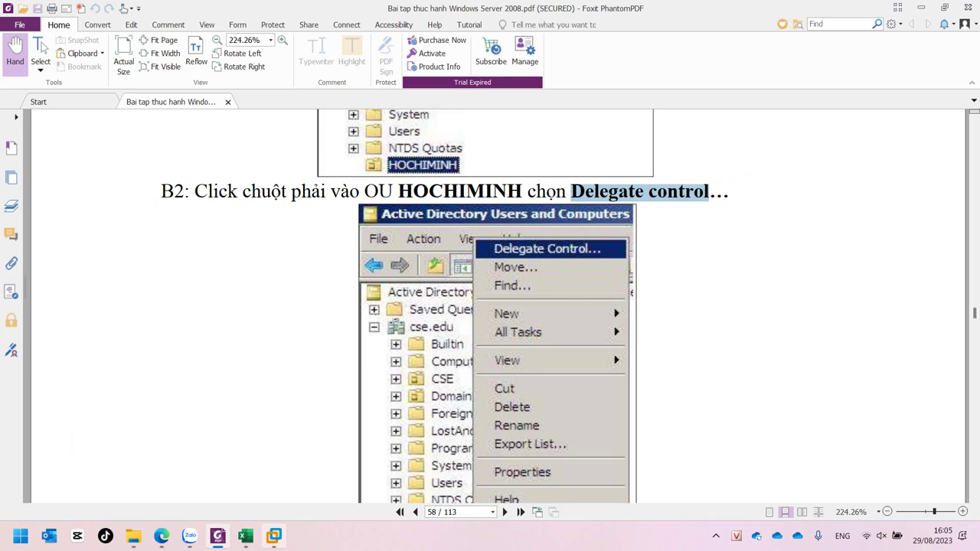
mouse_move(274, 536)
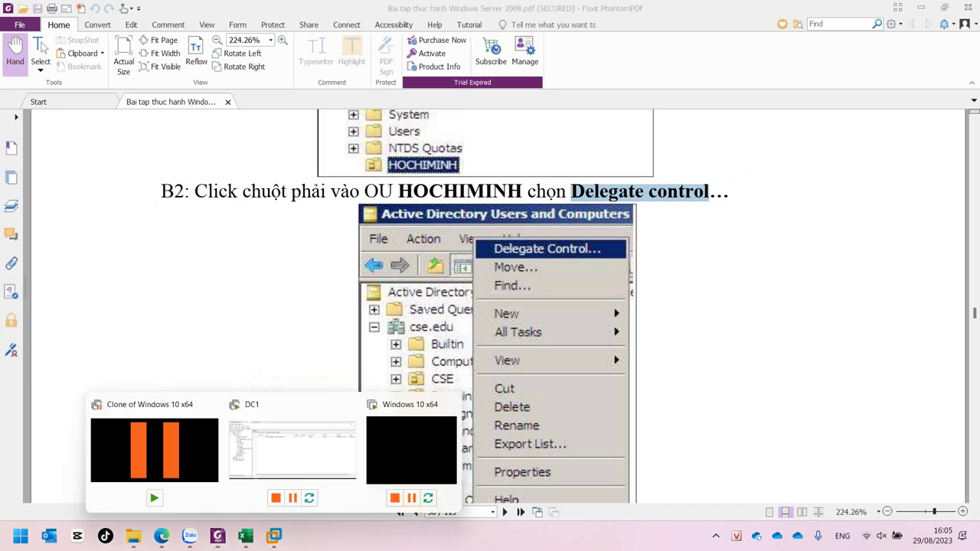
Close Group Policy Management on DC1 and relaunch dsa.msc from Run
click(292, 450)
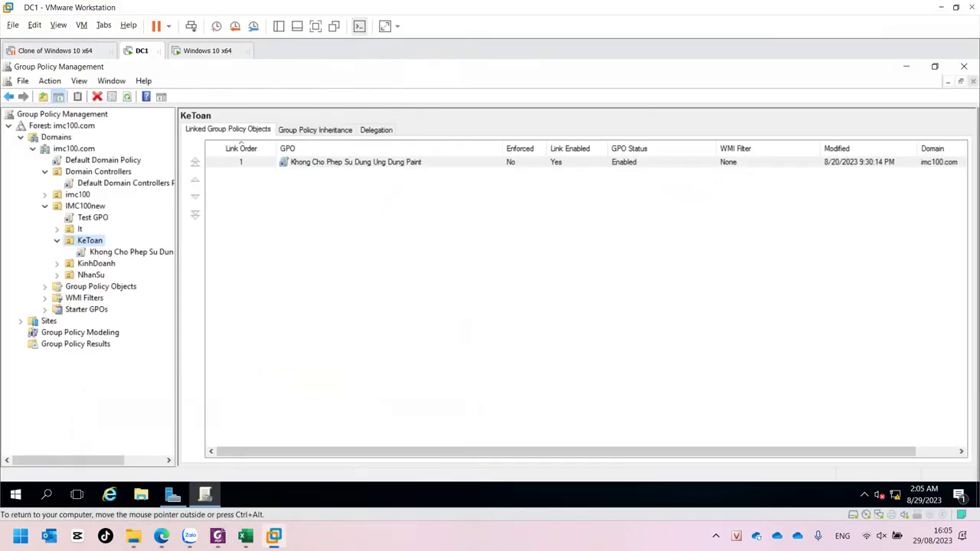
click(964, 66)
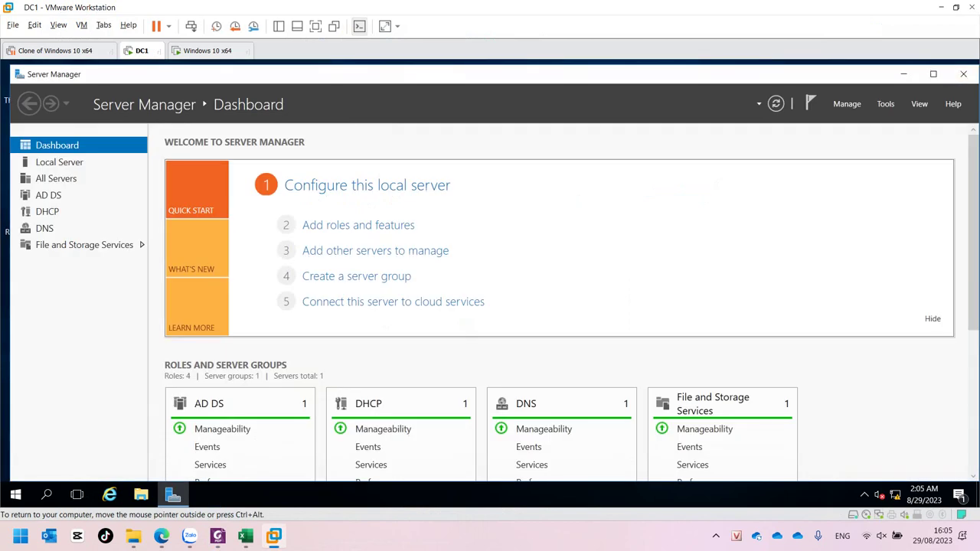
key(super+r)
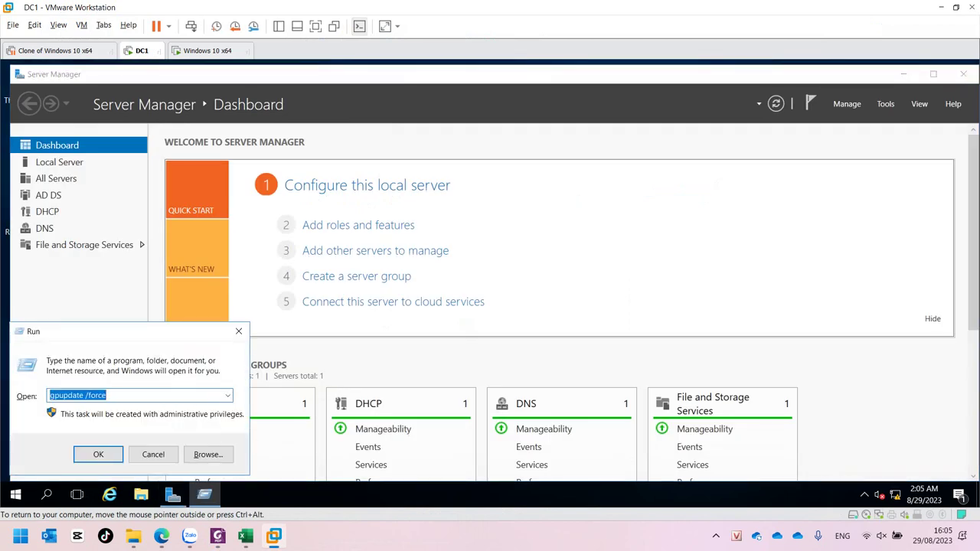
text(dsa)
key(Down)
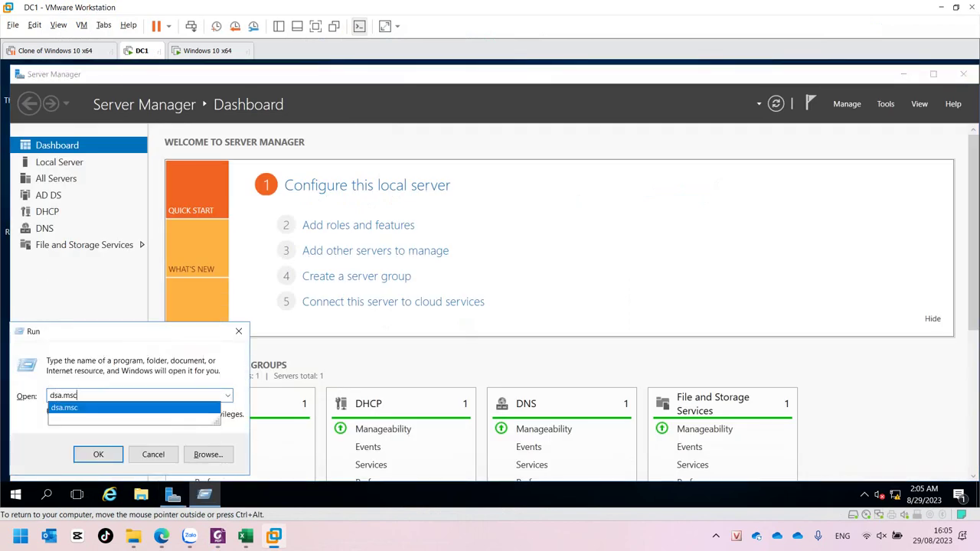
key(Return)
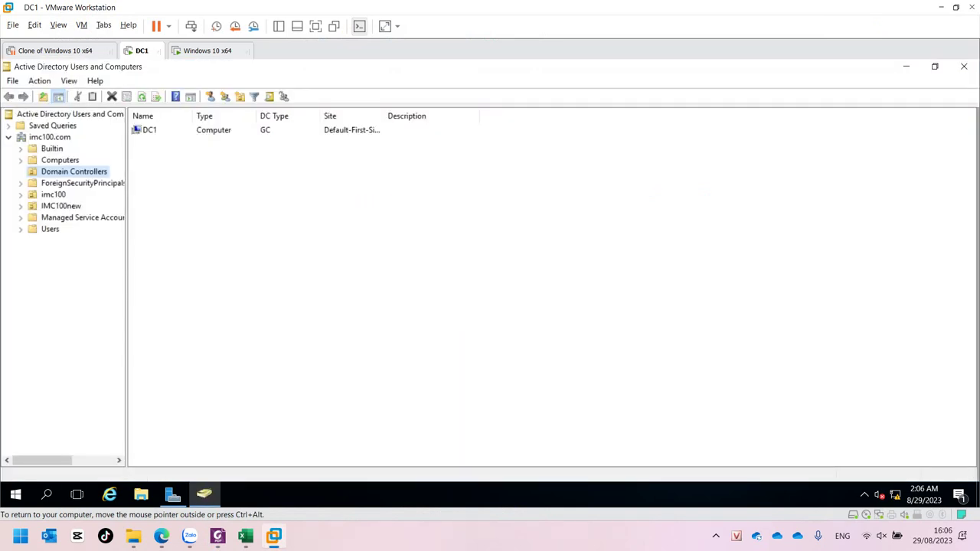
Expand IMC100new, select the KeToan unit and bring up its context menu
double_click(60, 206)
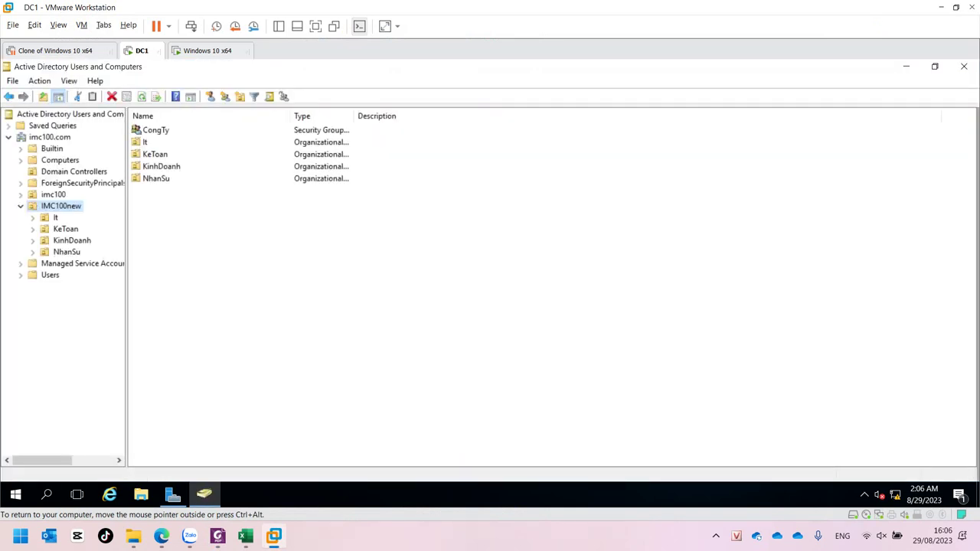
click(66, 229)
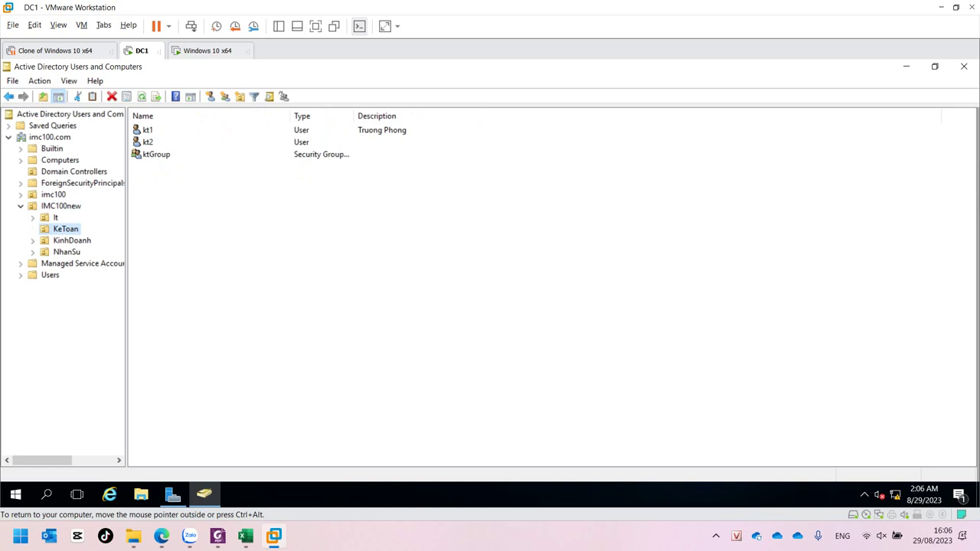
right_click(66, 229)
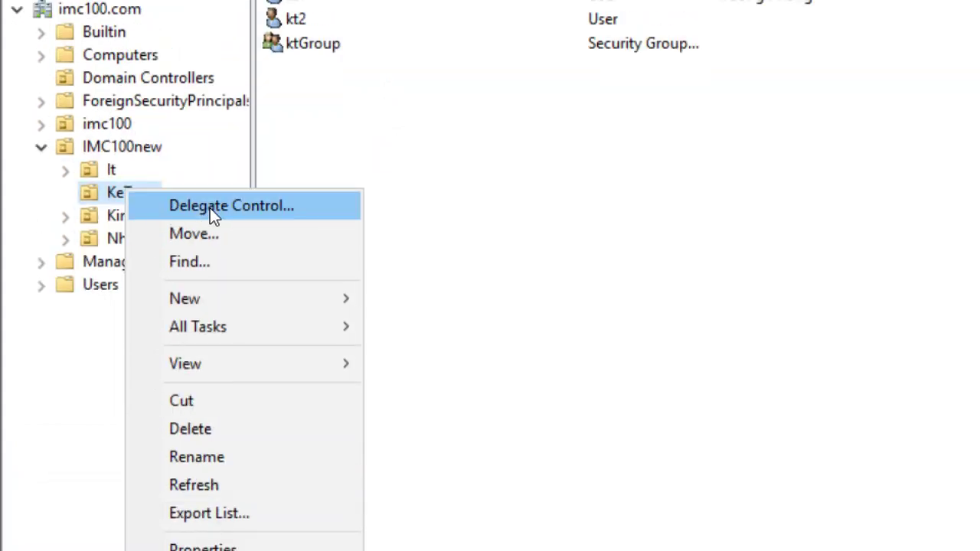
Start Delegate Control on KeToan and add the verified user kt1 as the delegate
click(209, 207)
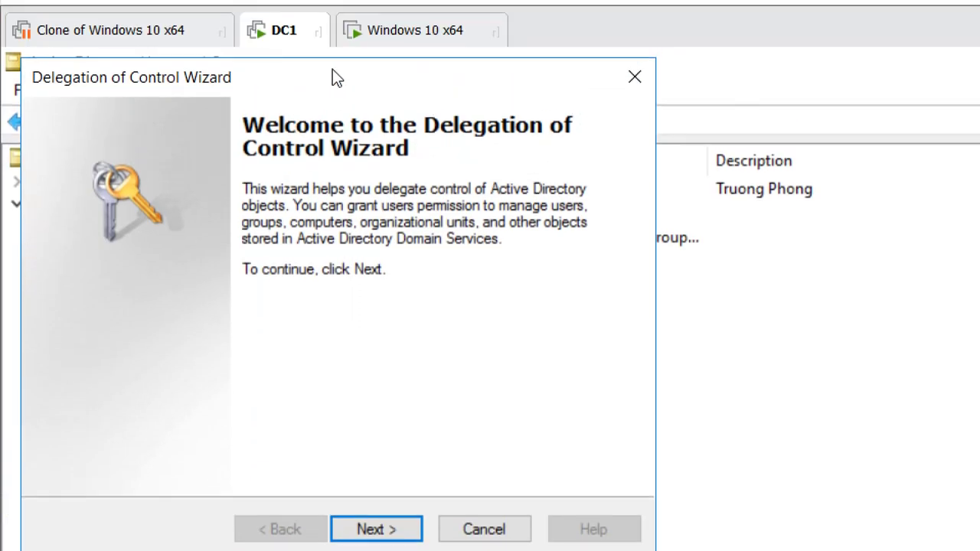
click(375, 528)
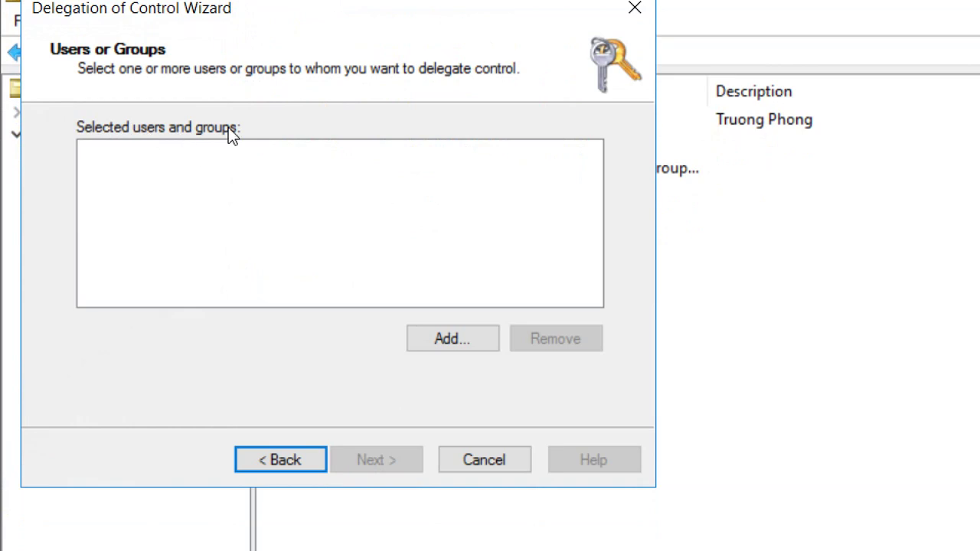
click(422, 339)
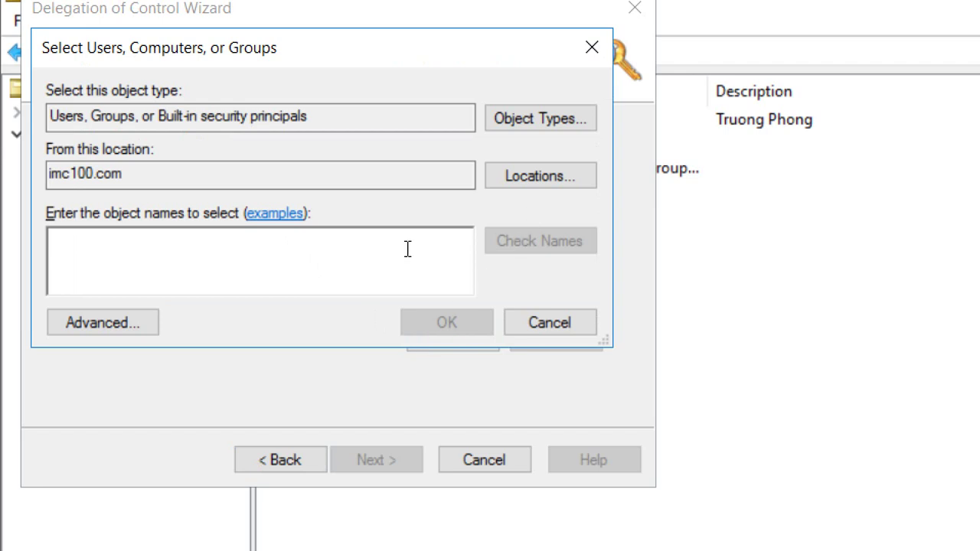
text(kt1)
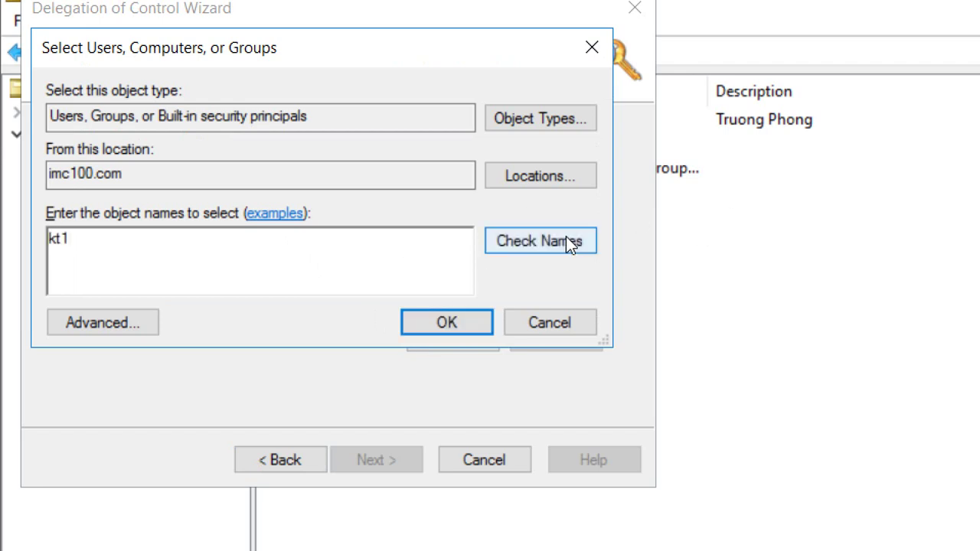
click(544, 243)
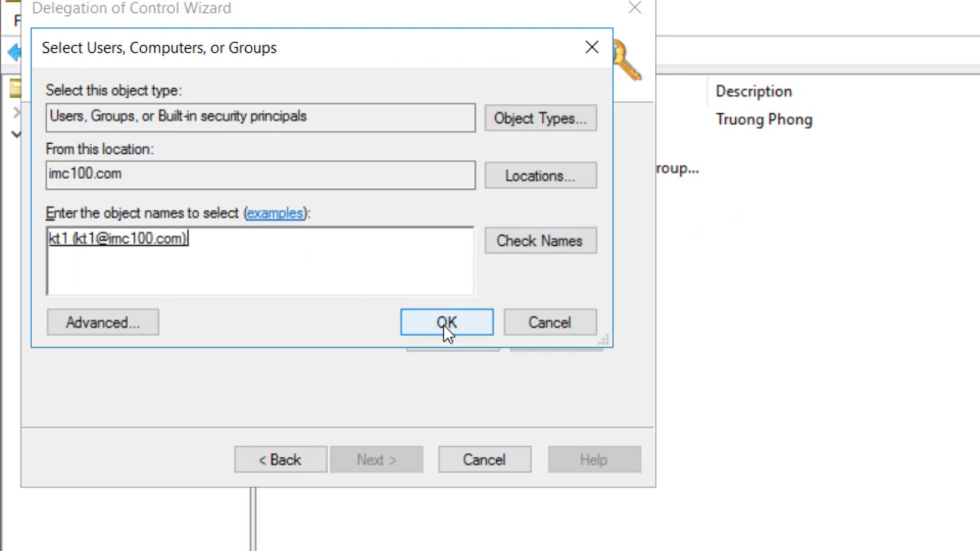
click(443, 324)
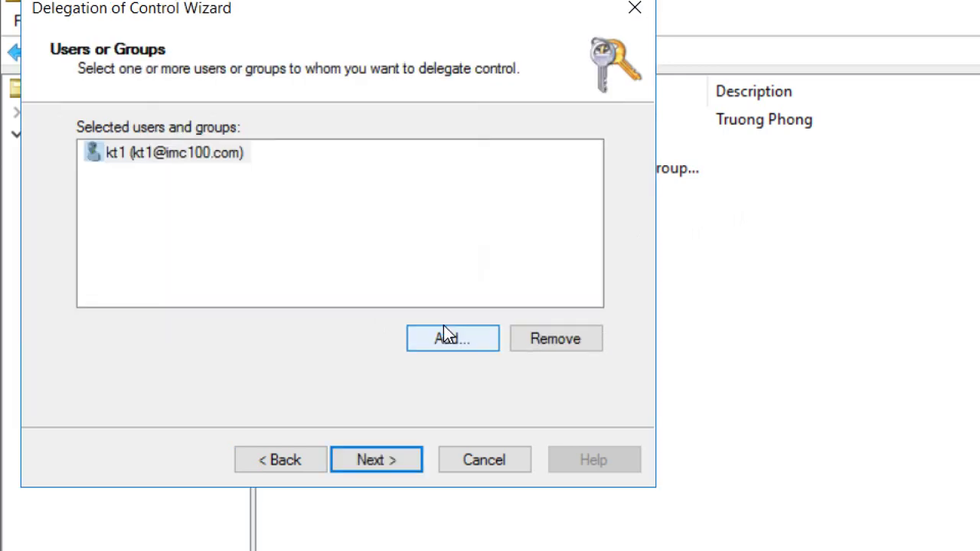
click(403, 460)
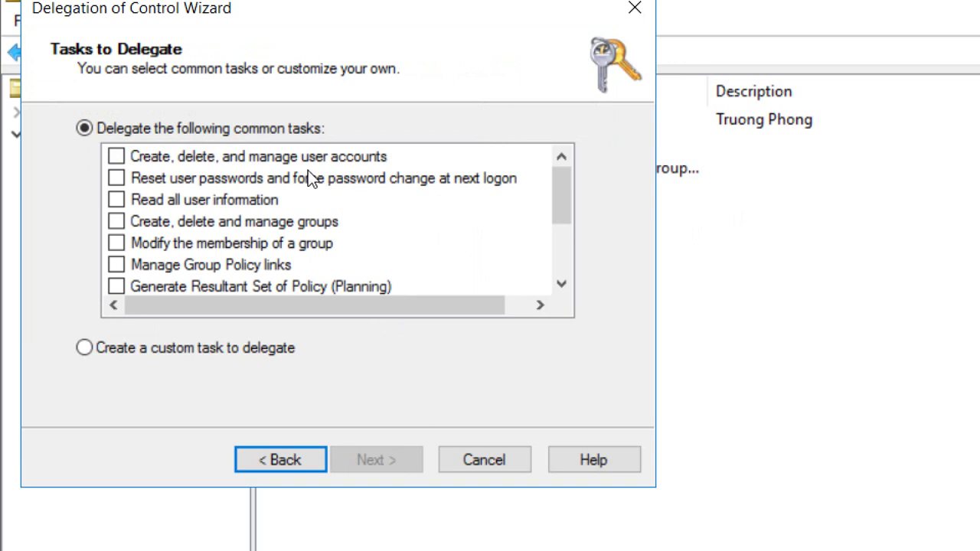
Tick the 'Create, delete, and manage user accounts' and 'Reset user passwords' tasks
click(224, 158)
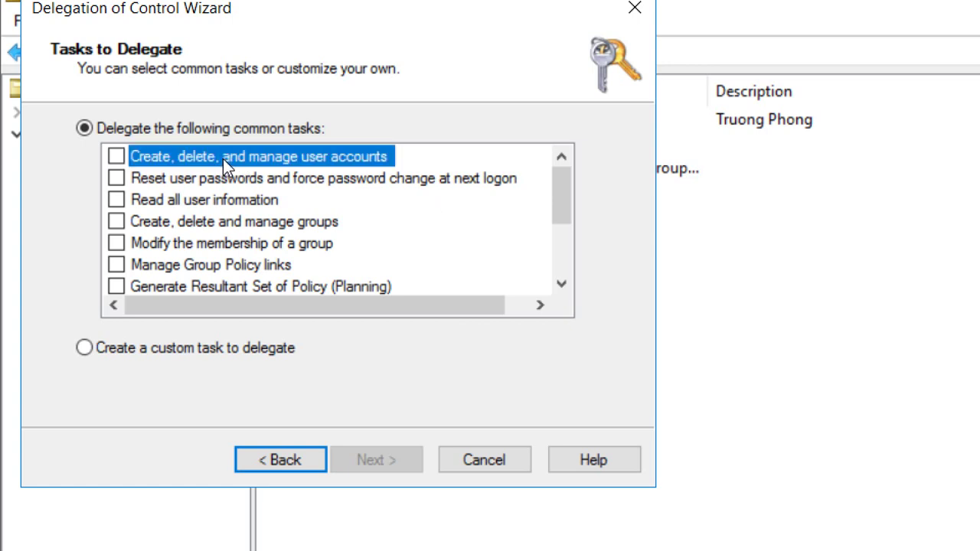
click(115, 158)
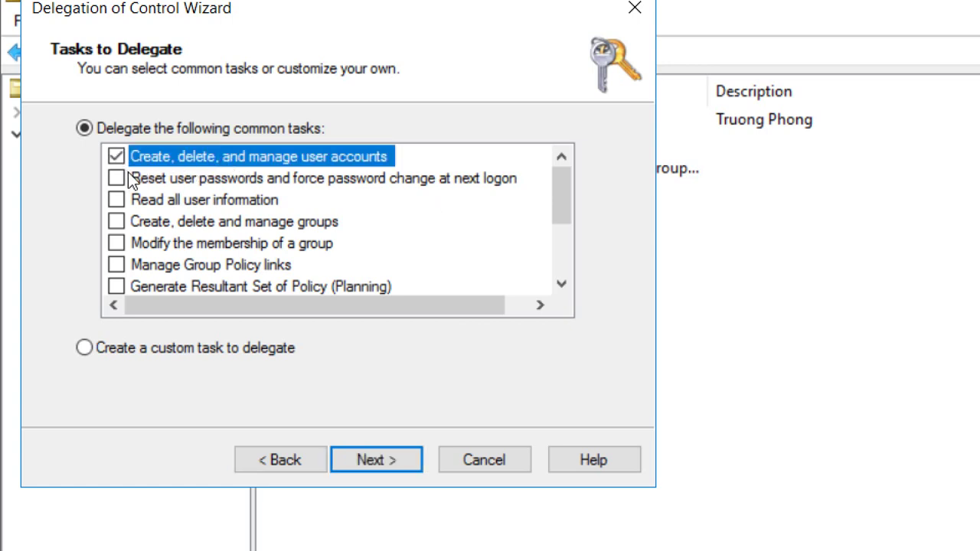
click(128, 173)
click(116, 179)
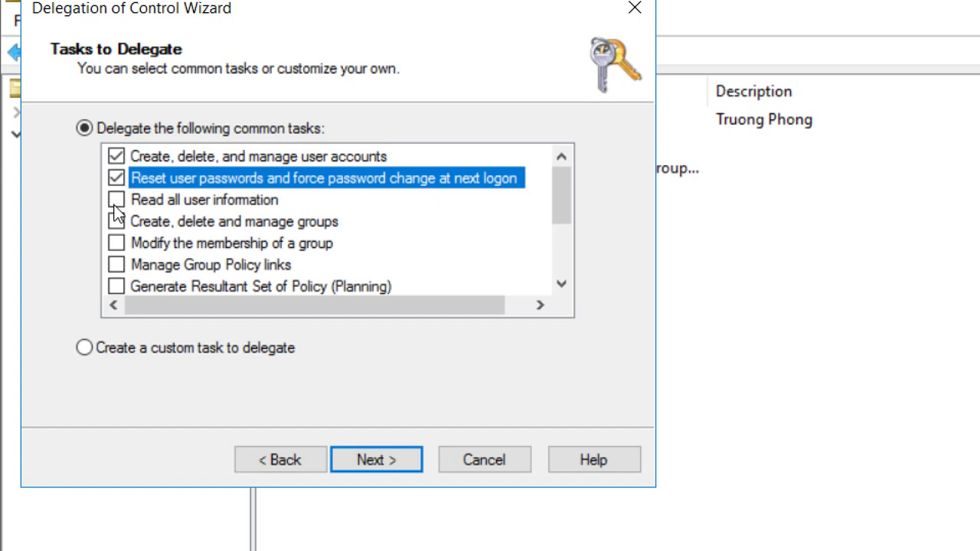
Review the other delegable tasks, then complete the Delegation of Control Wizard
click(219, 226)
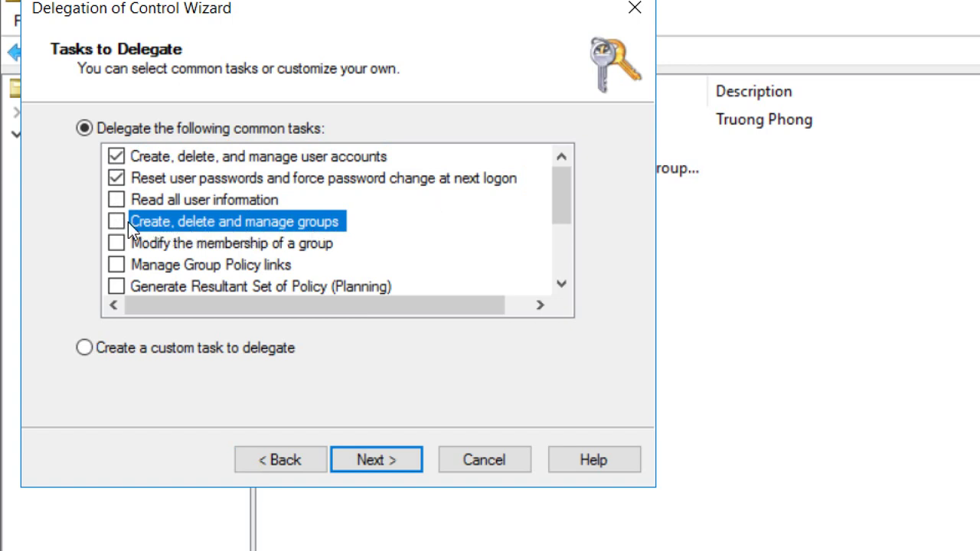
click(167, 247)
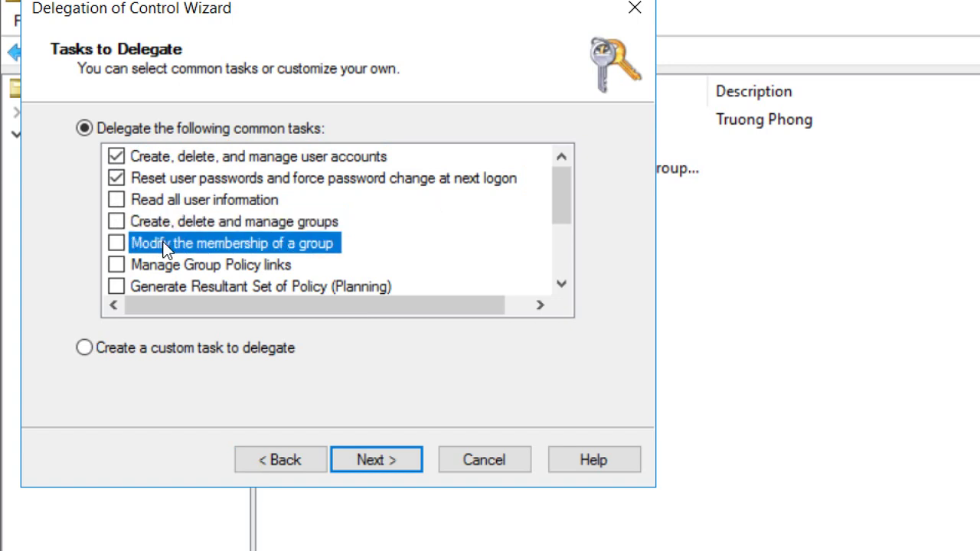
scroll(167, 246, down, 1)
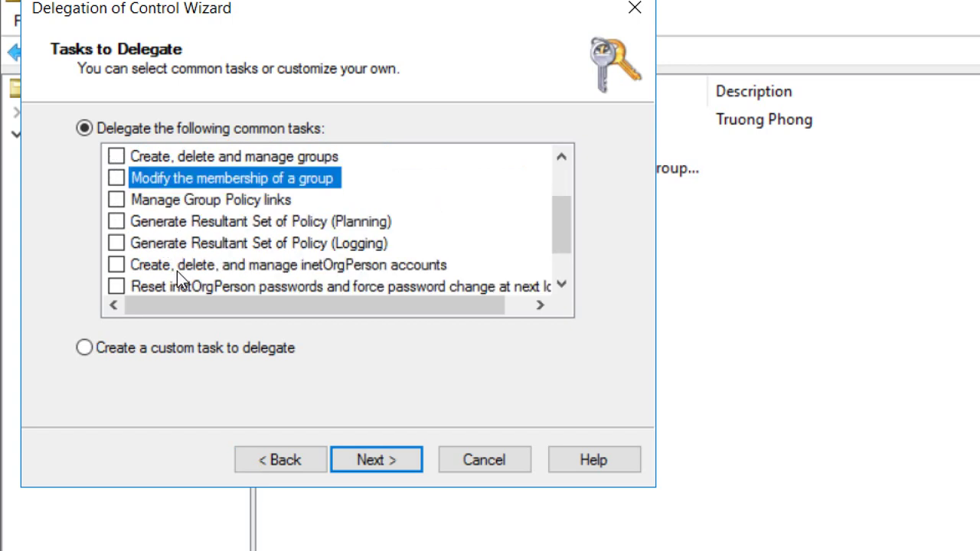
click(175, 267)
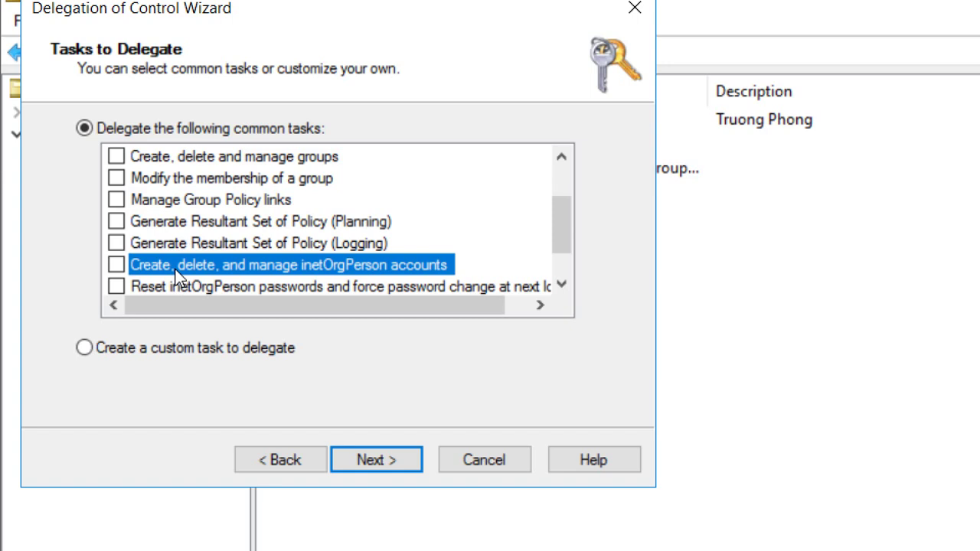
scroll(175, 276, down, 1)
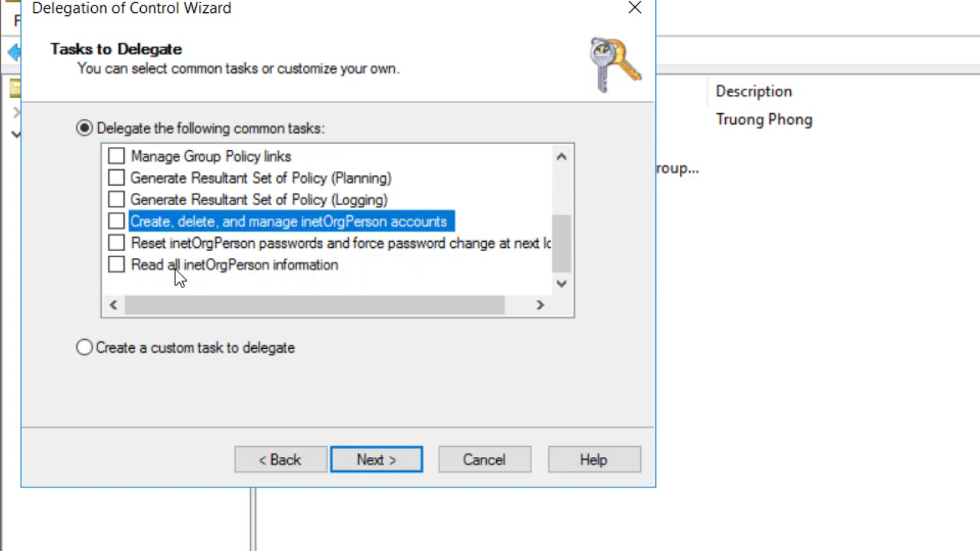
click(195, 245)
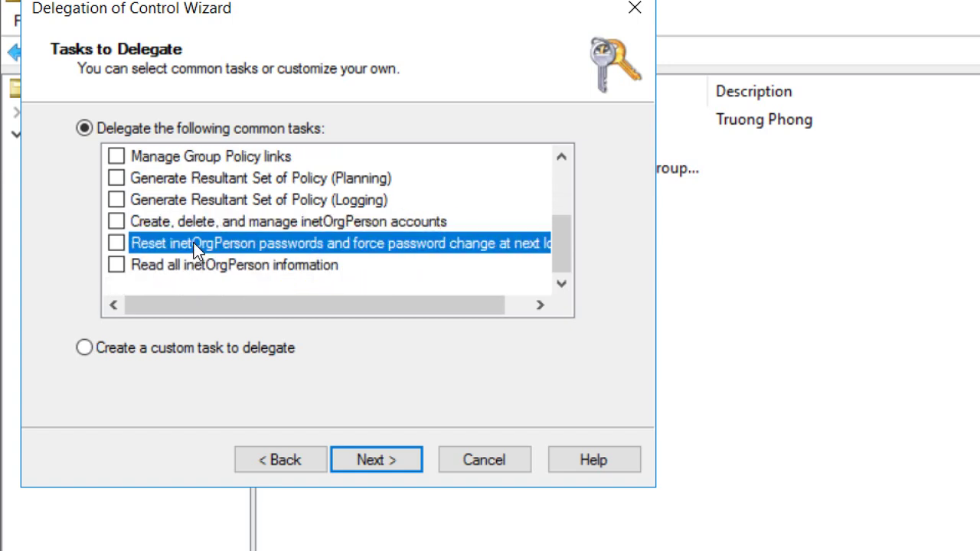
scroll(195, 249, up, 2)
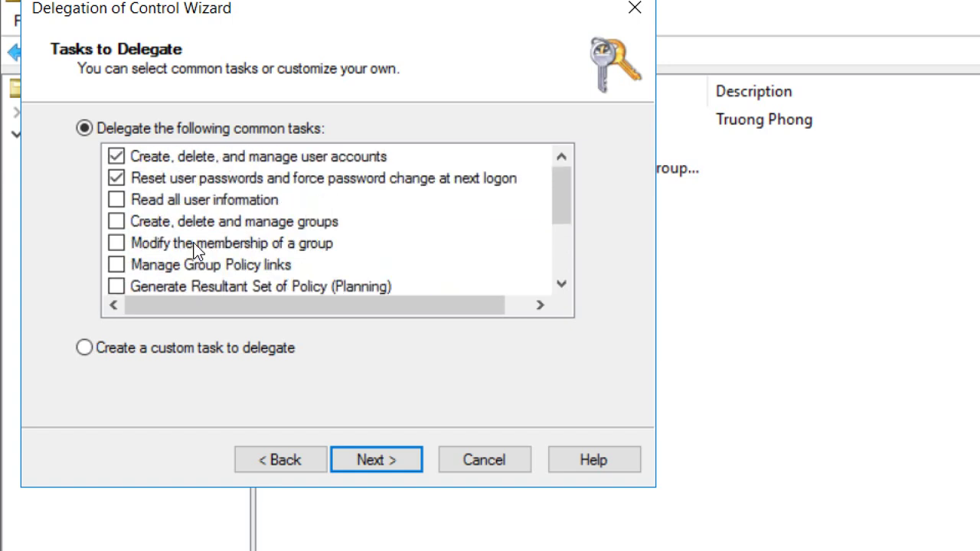
click(207, 157)
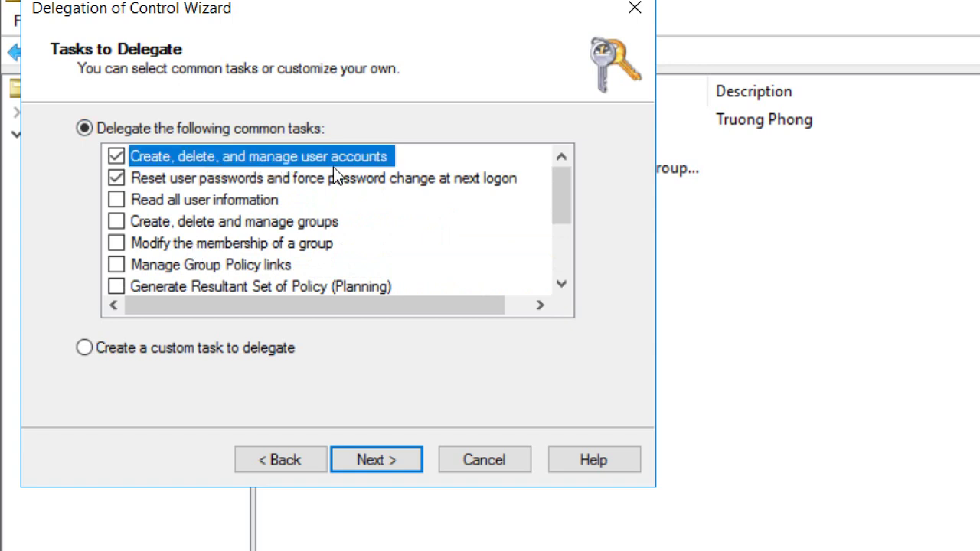
click(182, 179)
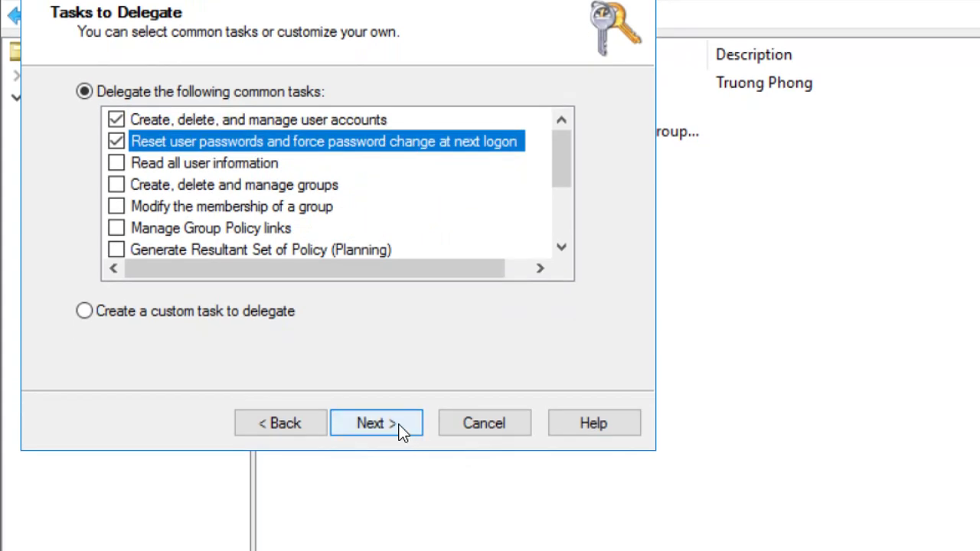
click(399, 428)
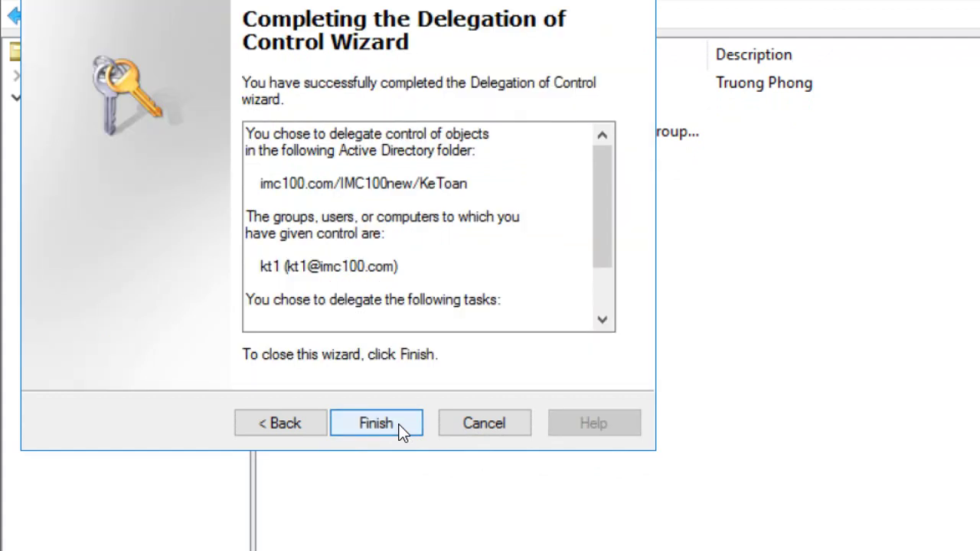
click(377, 424)
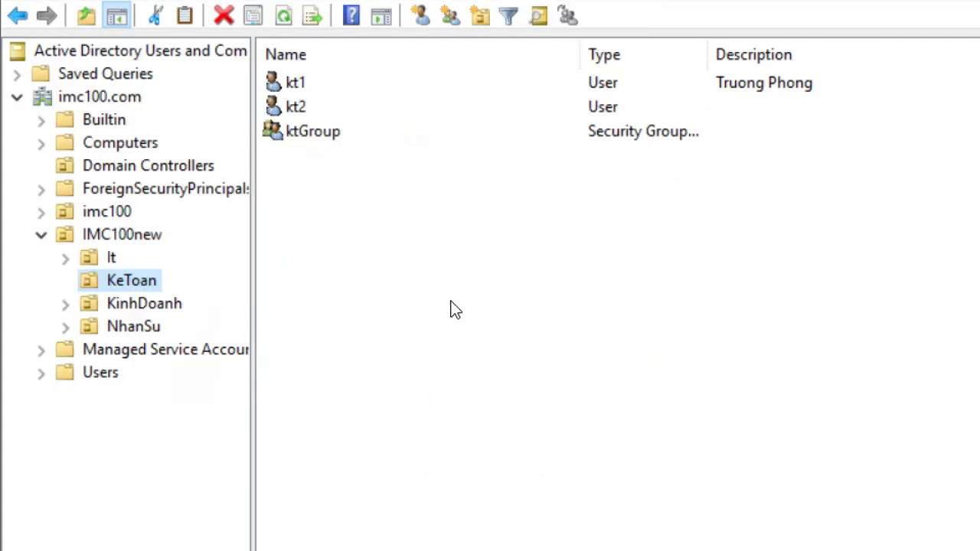
Close Active Directory Users and Computers and Server Manager, leaving the Run box up
click(122, 284)
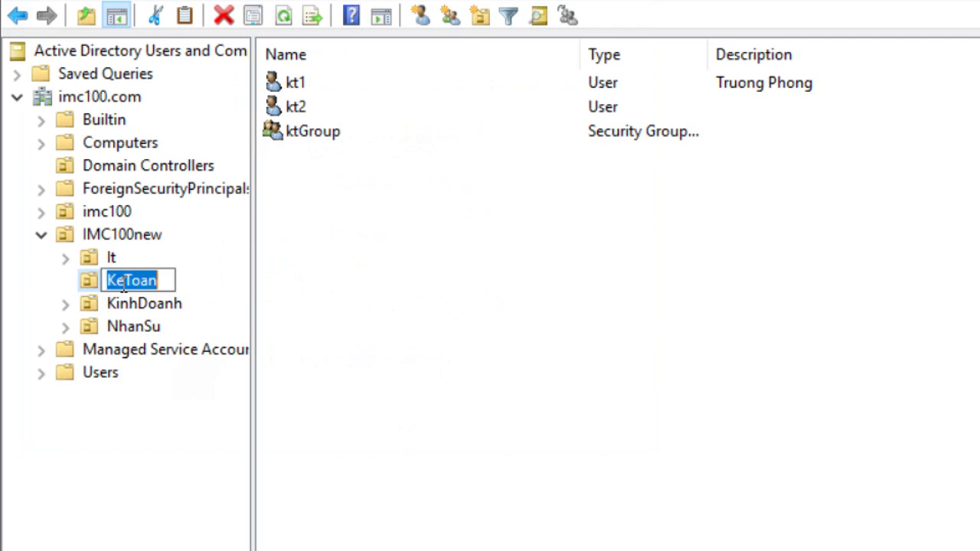
click(216, 288)
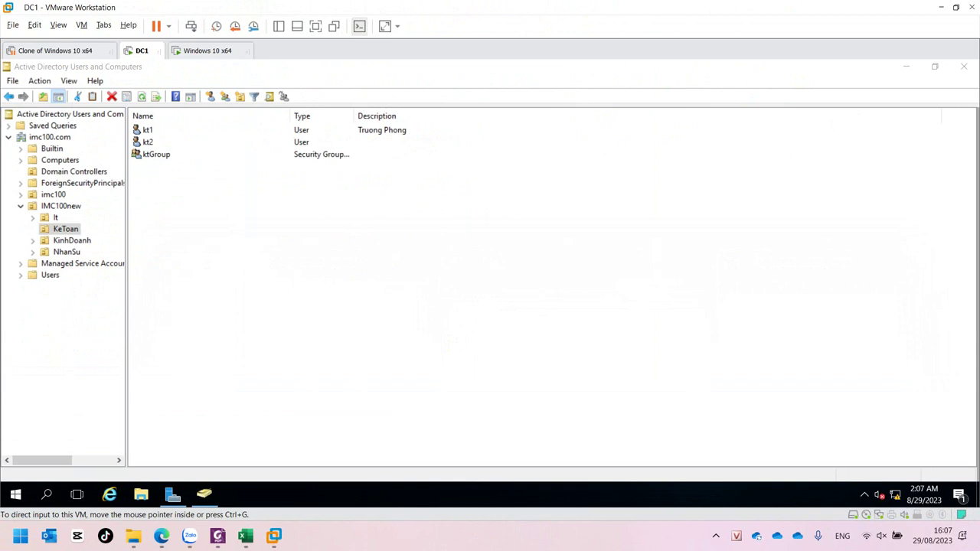
click(963, 67)
click(963, 73)
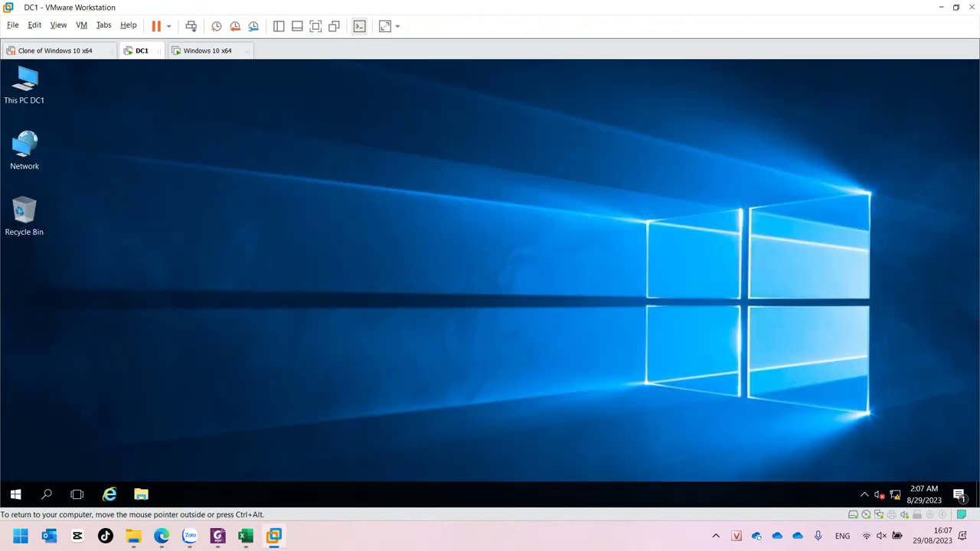
key(super+r)
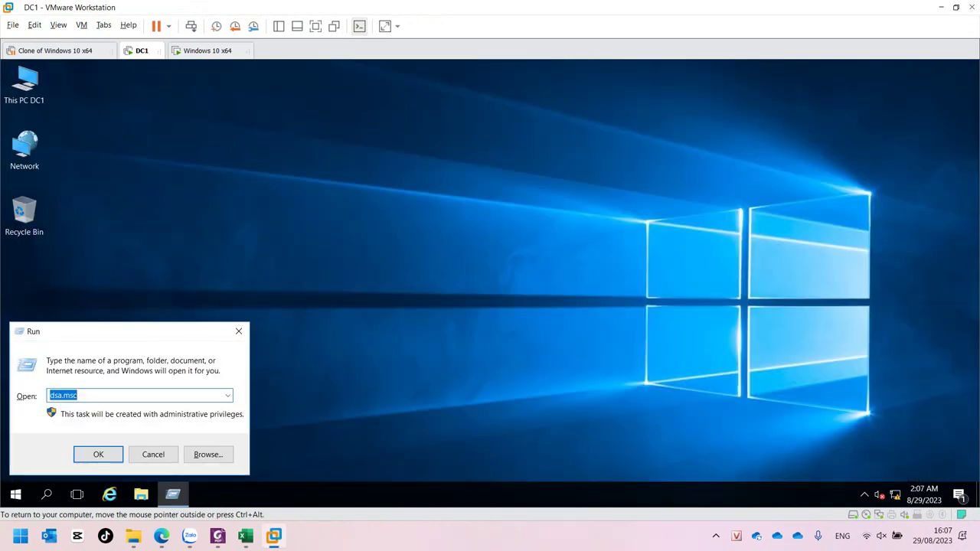
Force a group policy refresh on DC1 with gpupdate /force
text(gpupdate /force)
key(Return)
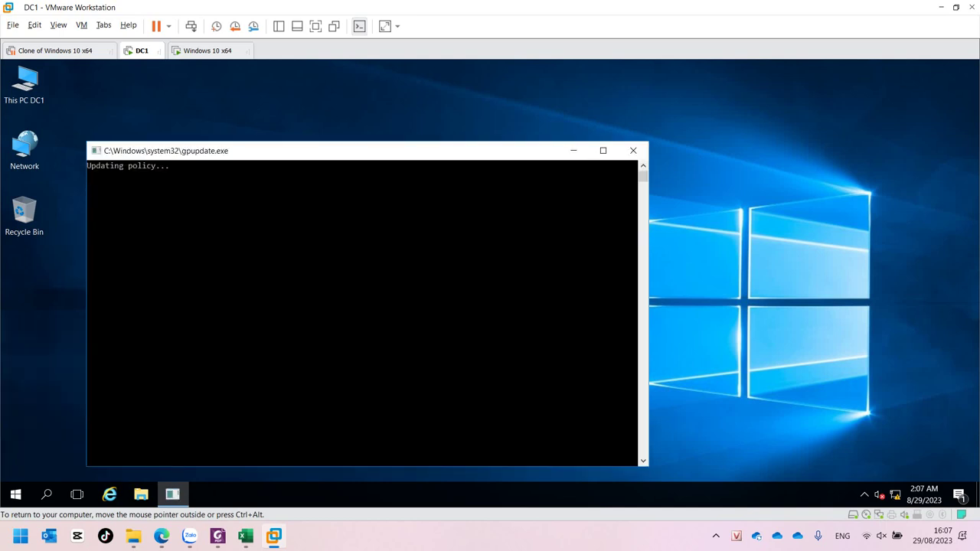
click(16, 494)
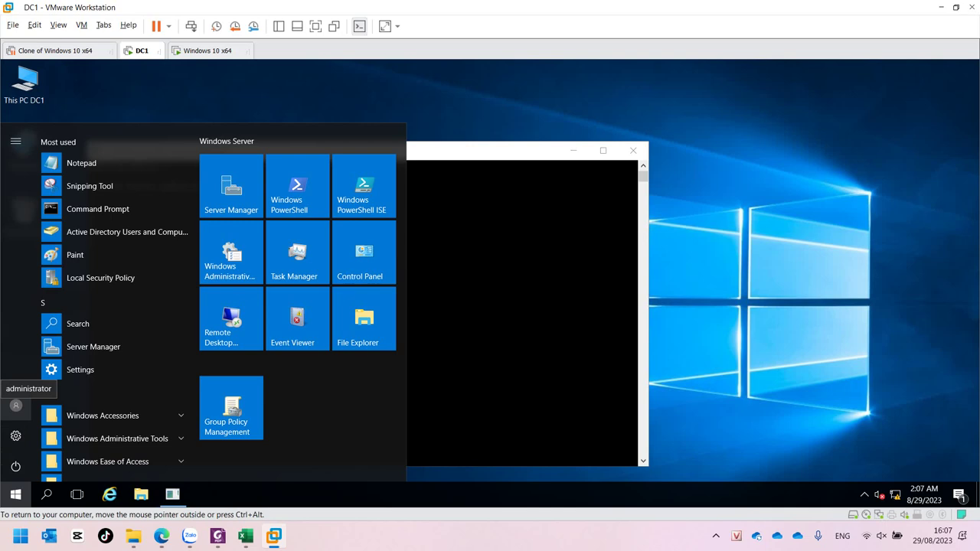
Sign the administrator out and sign in to DC1 as kt1 with its password
click(16, 405)
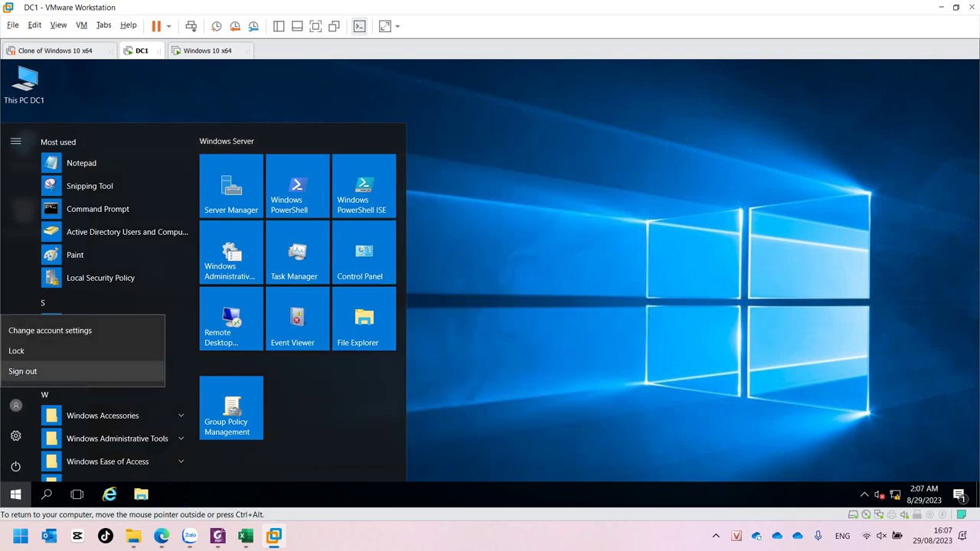
click(22, 371)
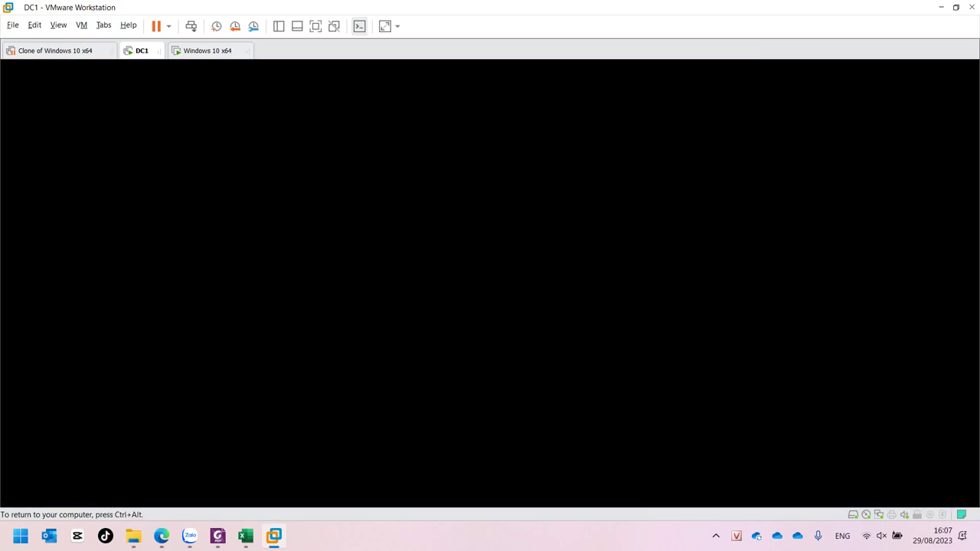
key(space)
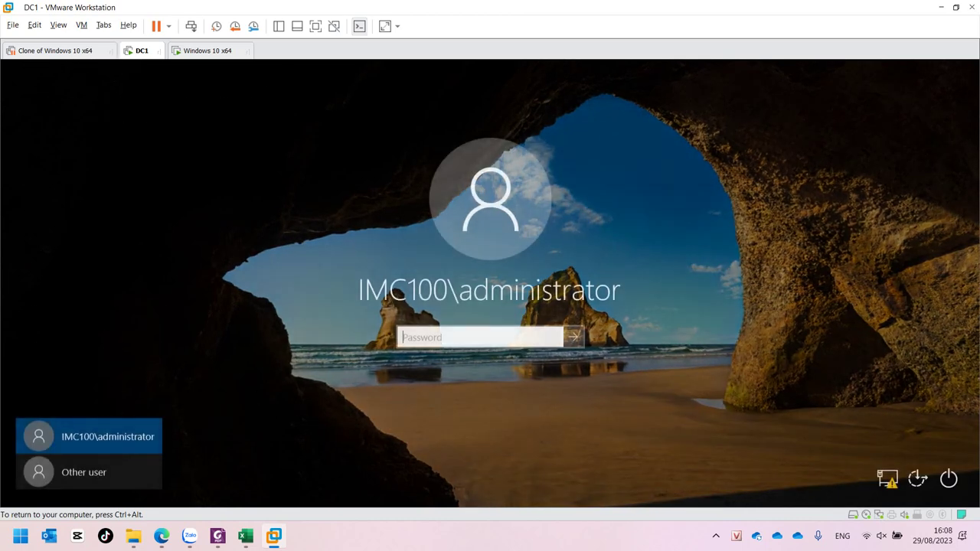
click(89, 471)
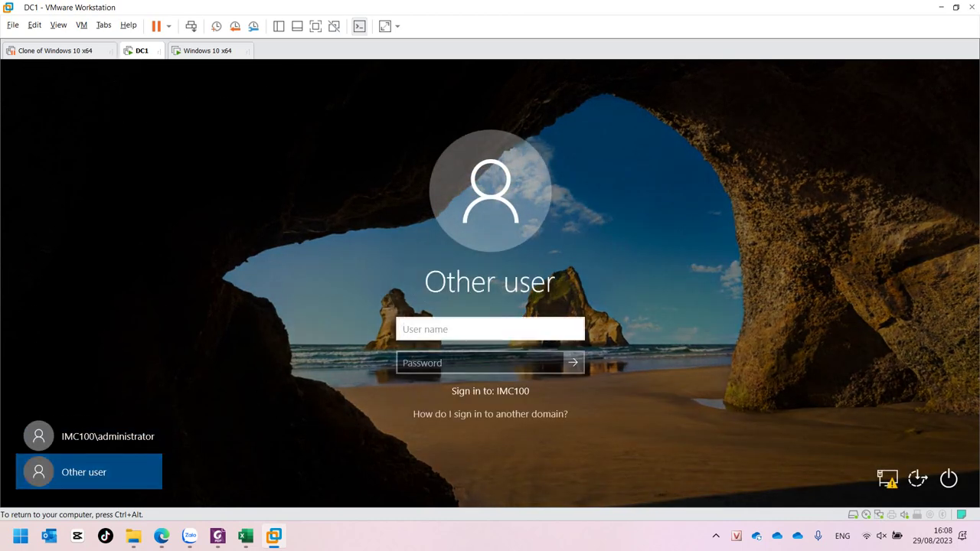
text(kt1)
key(Tab)
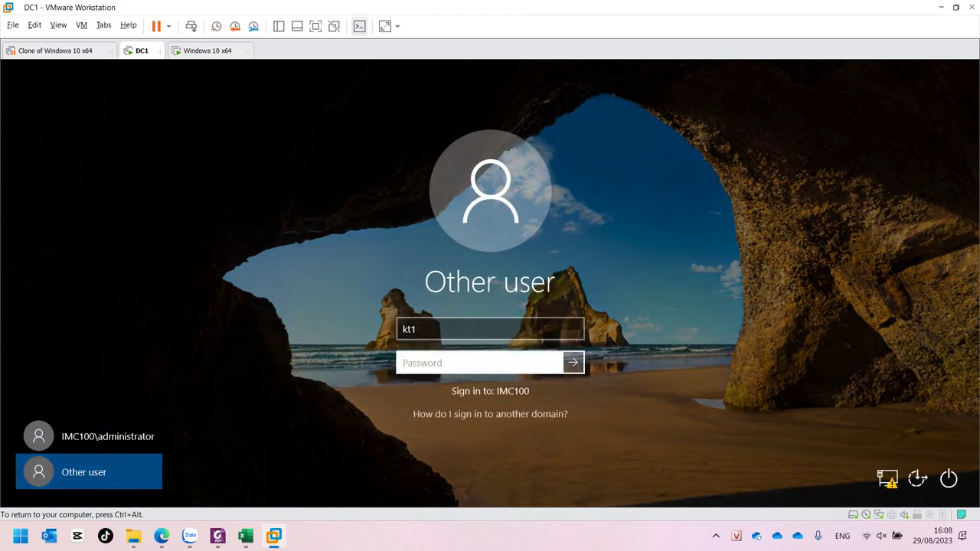
text(123)
key(Return)
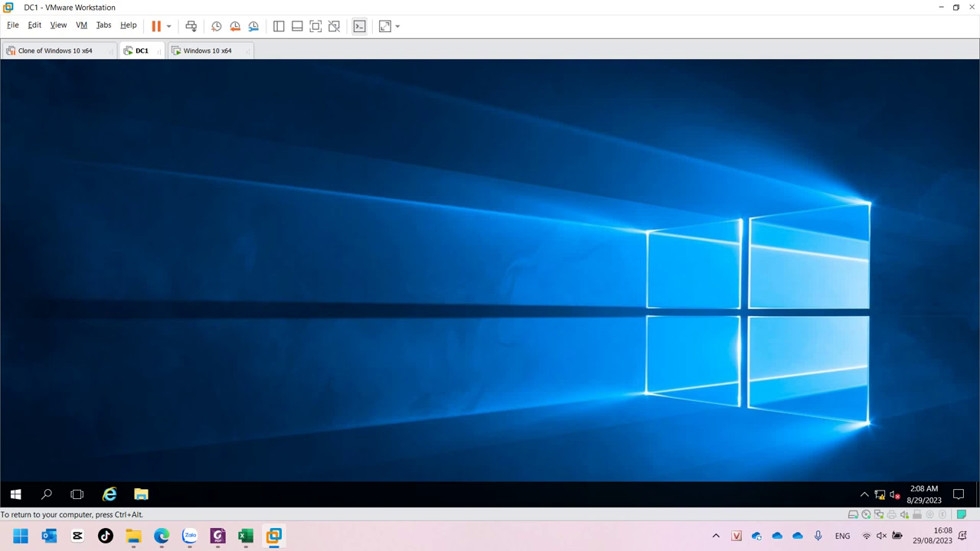
Launch dsa.msc, elevating with kt1's user name and password
key(super+r)
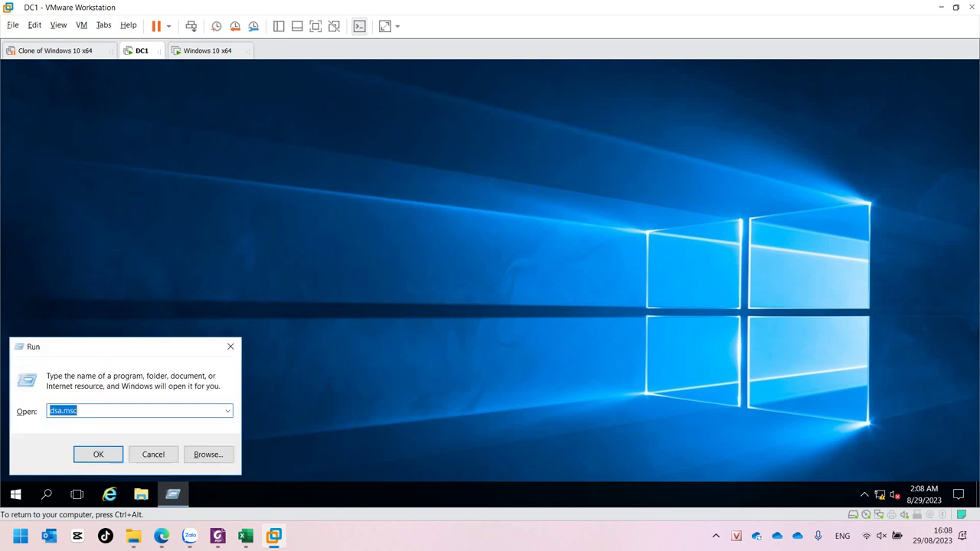
key(Return)
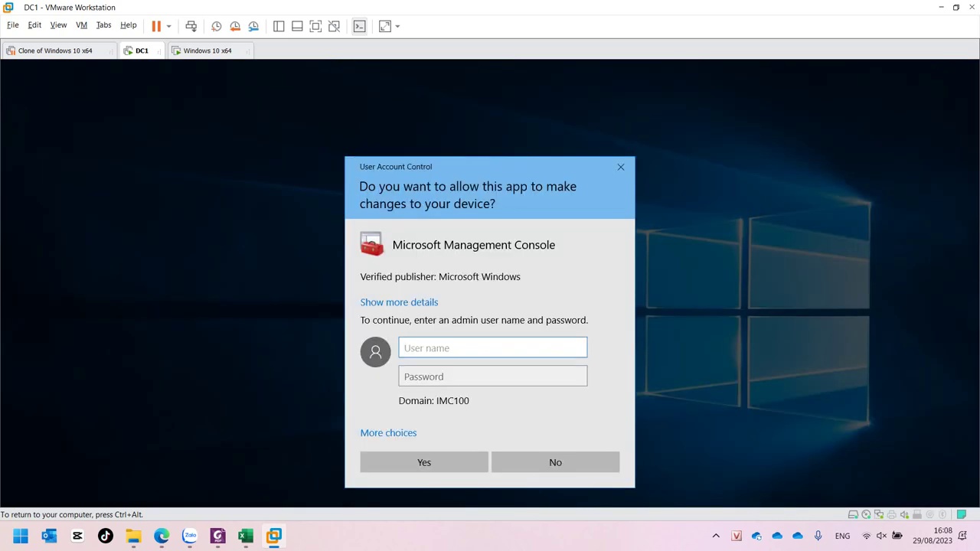
text(kt1)
key(Tab)
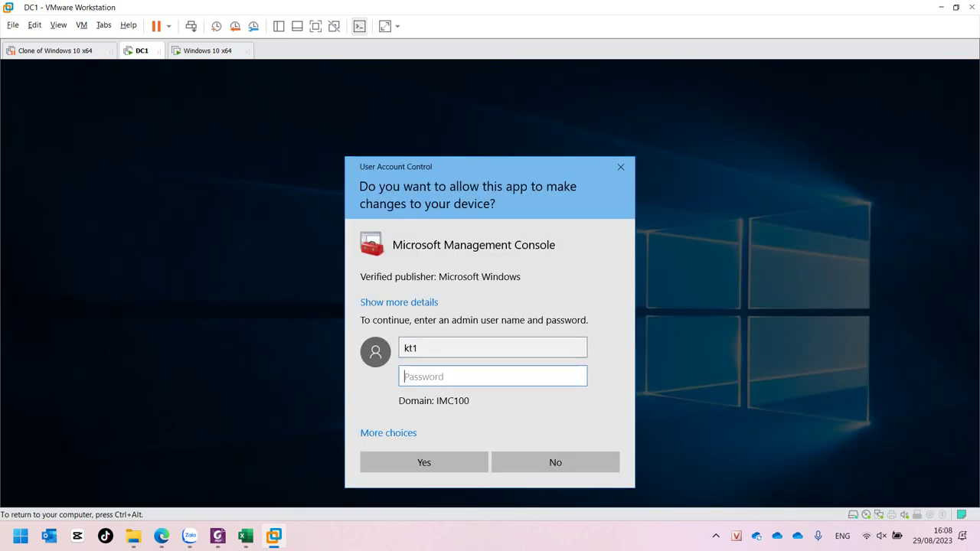
text(123)
key(Return)
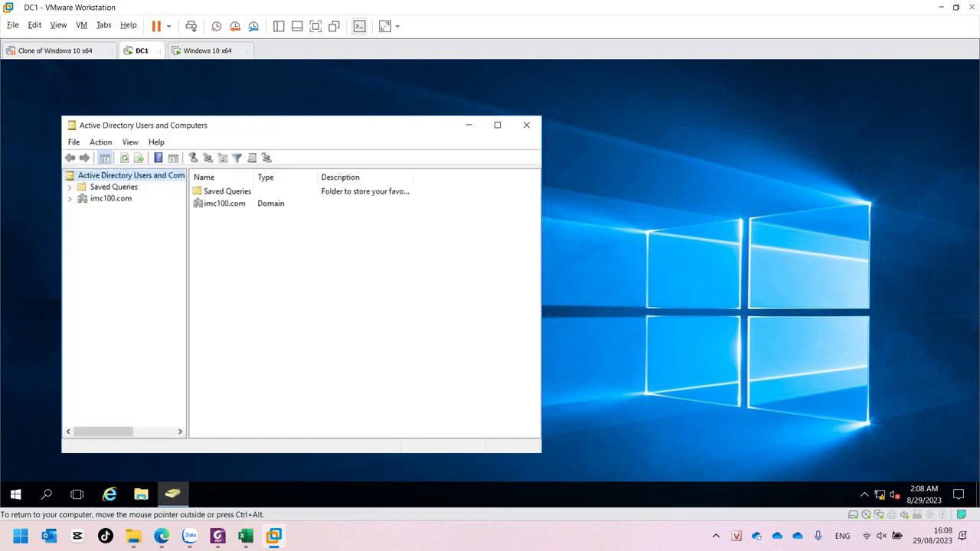
Expand imc100.com > IMC100new, check KeToan's allowed actions, then open KinhDoanh
click(111, 199)
double_click(111, 199)
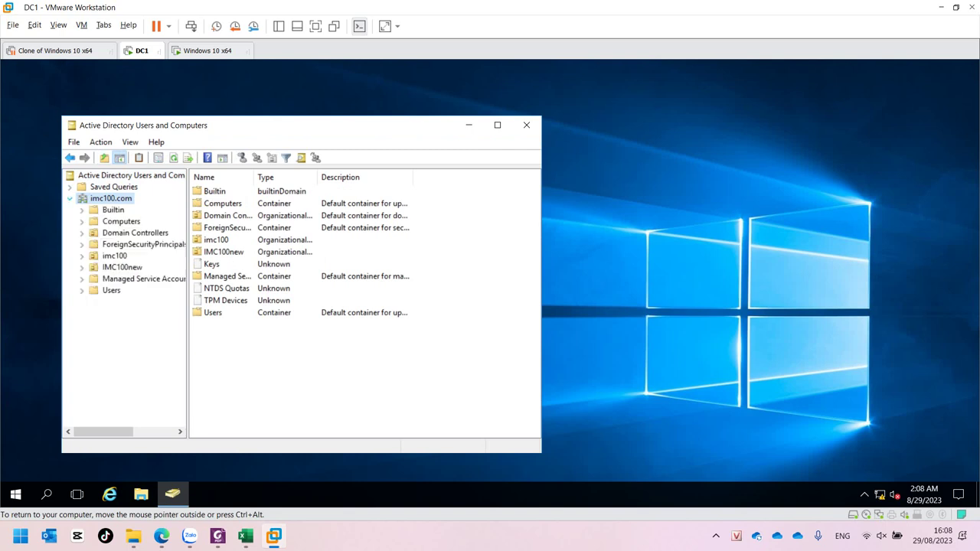
click(122, 267)
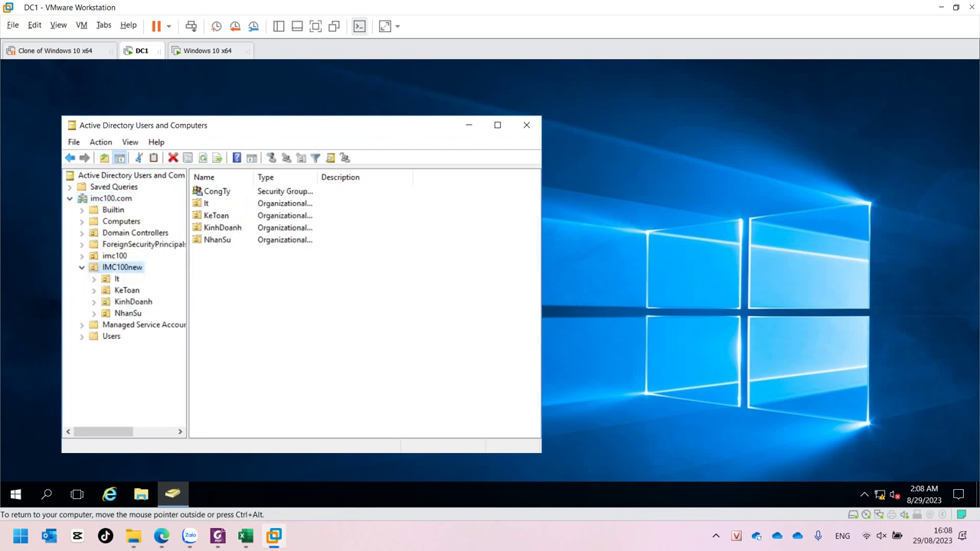
click(127, 290)
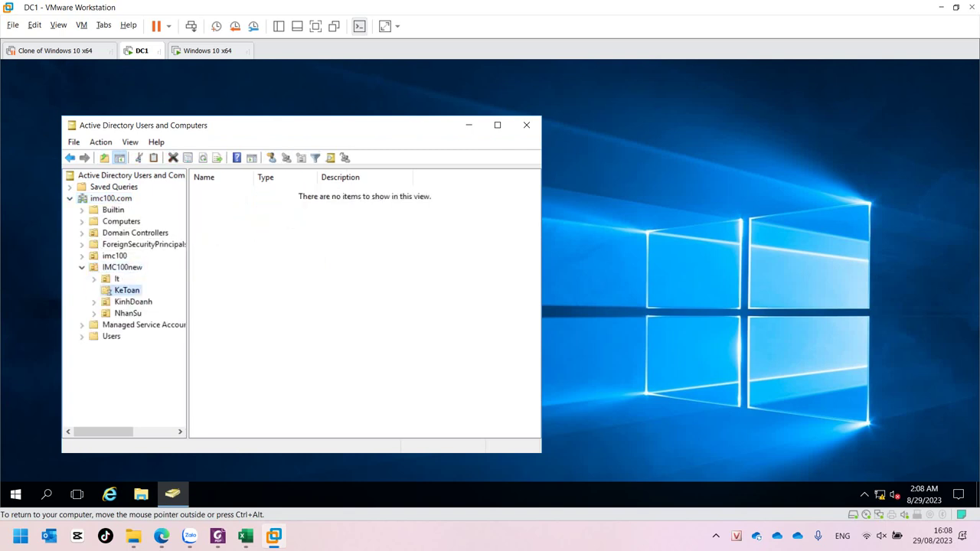
right_click(217, 258)
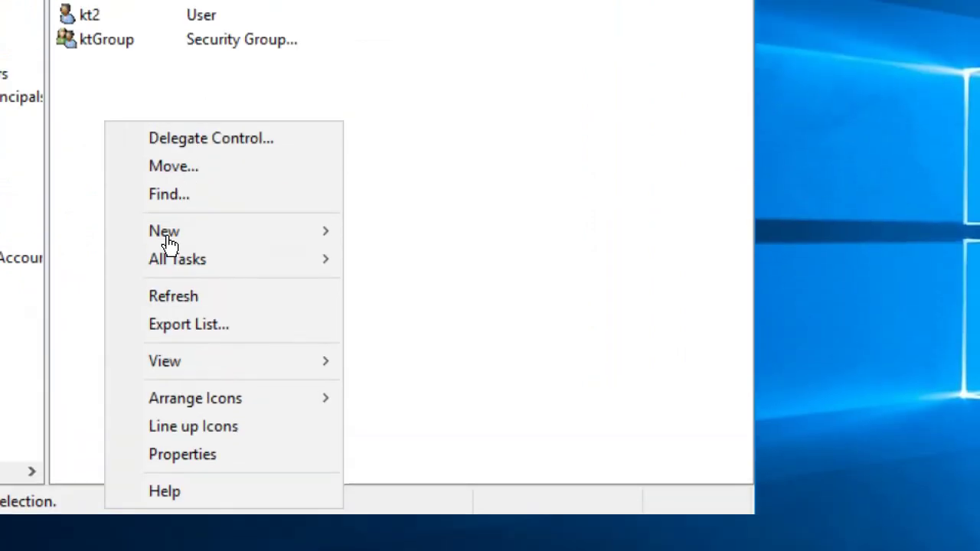
mouse_move(168, 234)
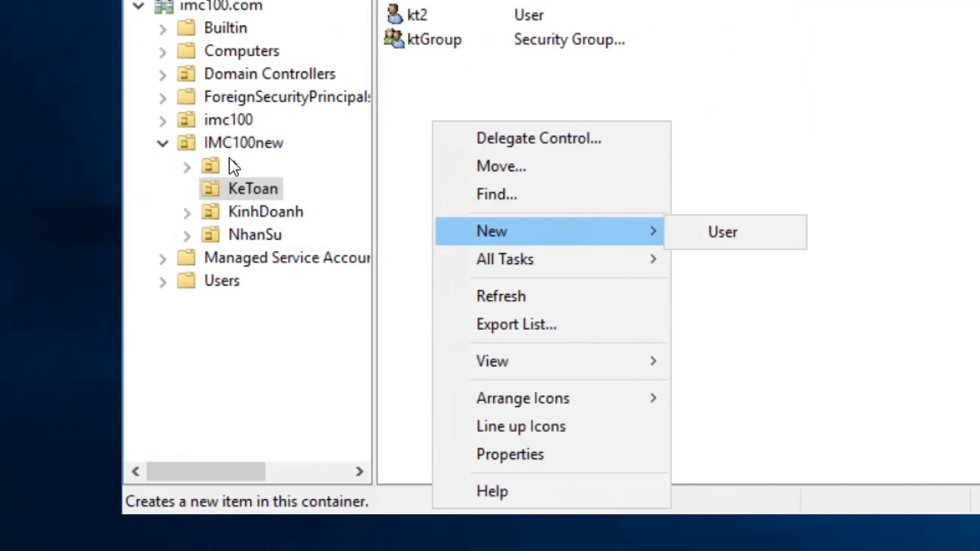
click(250, 214)
click(249, 214)
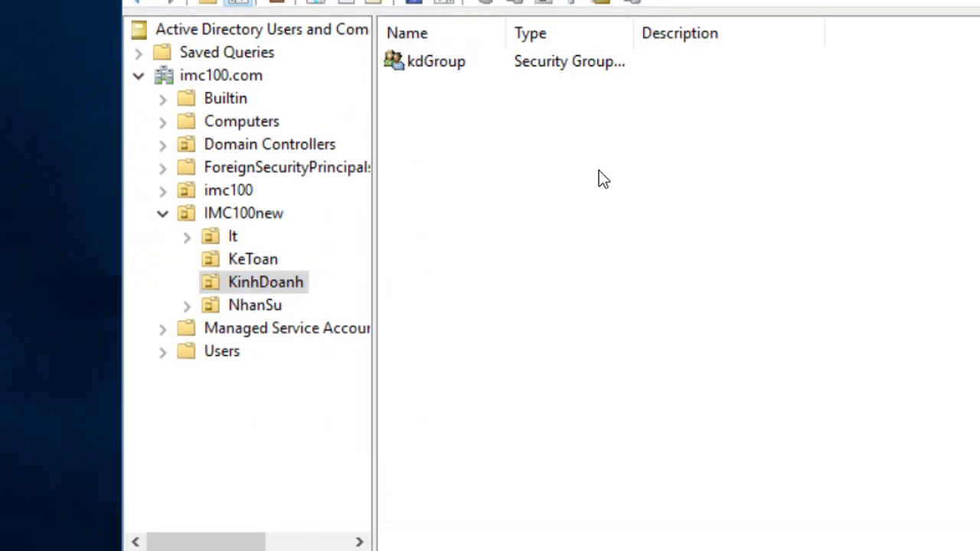
Inspect the actions allowed in KinhDoanh and on kt2 in KeToan, then view NhanSu
right_click(552, 102)
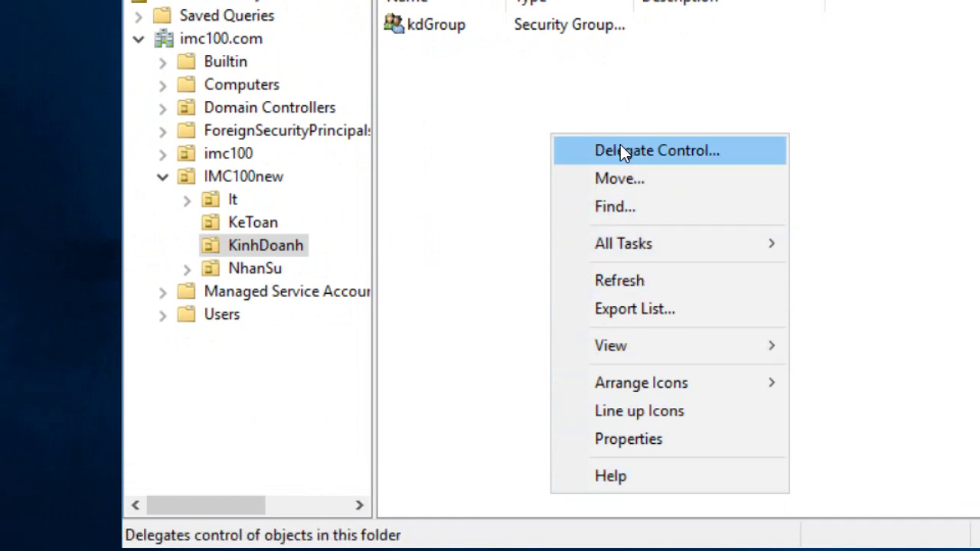
click(247, 226)
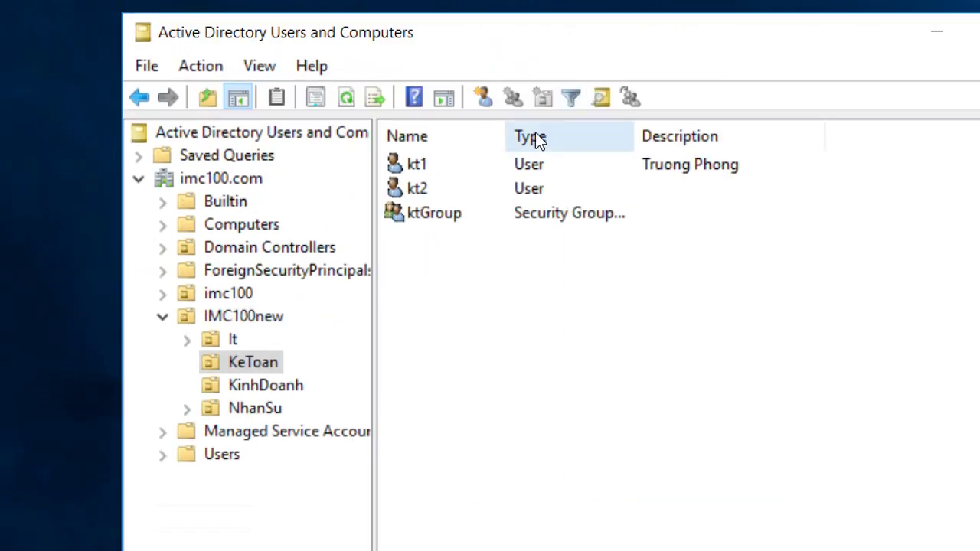
click(423, 55)
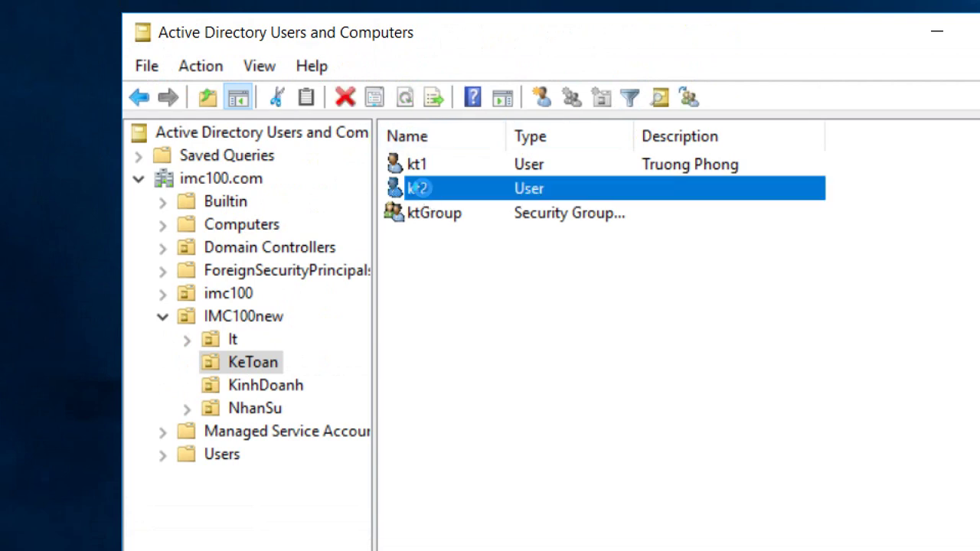
right_click(423, 191)
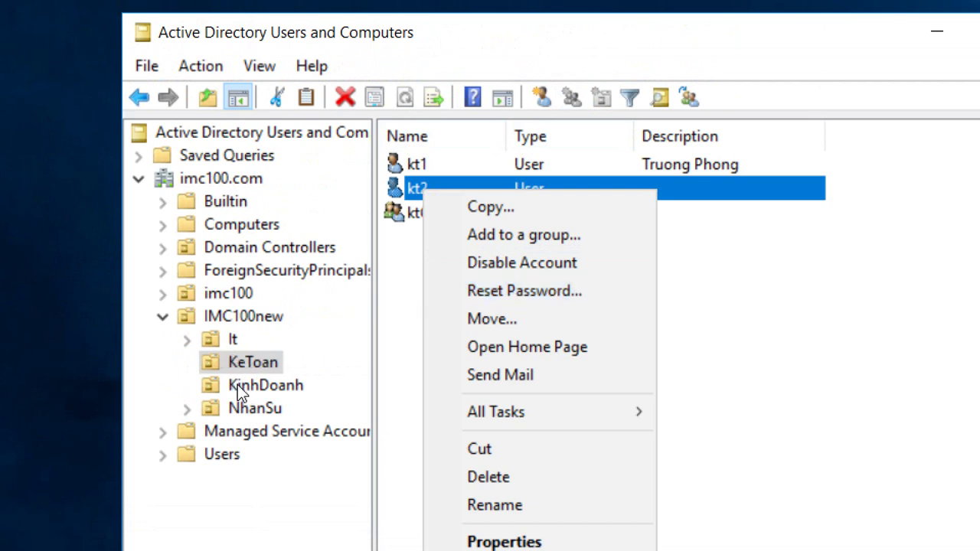
click(240, 410)
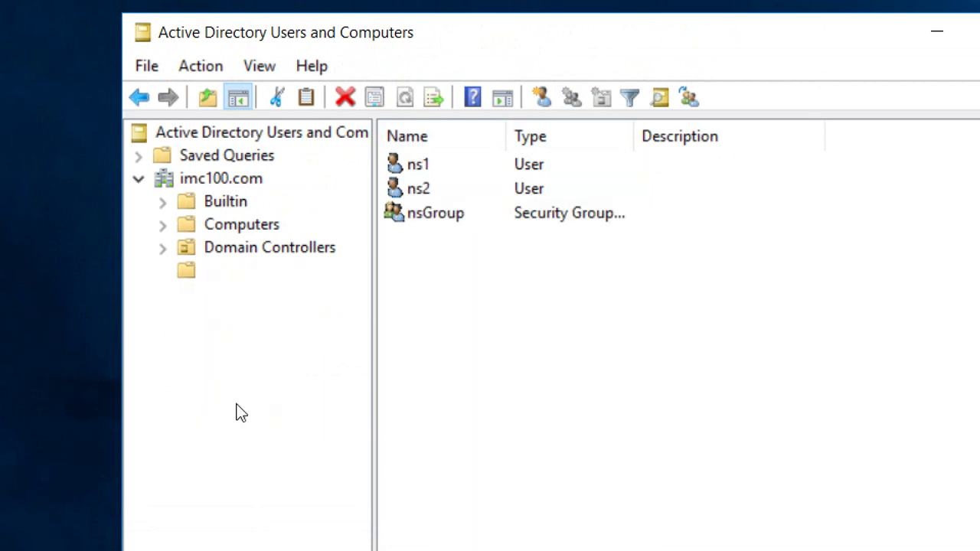
Try resetting ns2's password, dismiss the Access is denied error, and return to KeToan
right_click(409, 188)
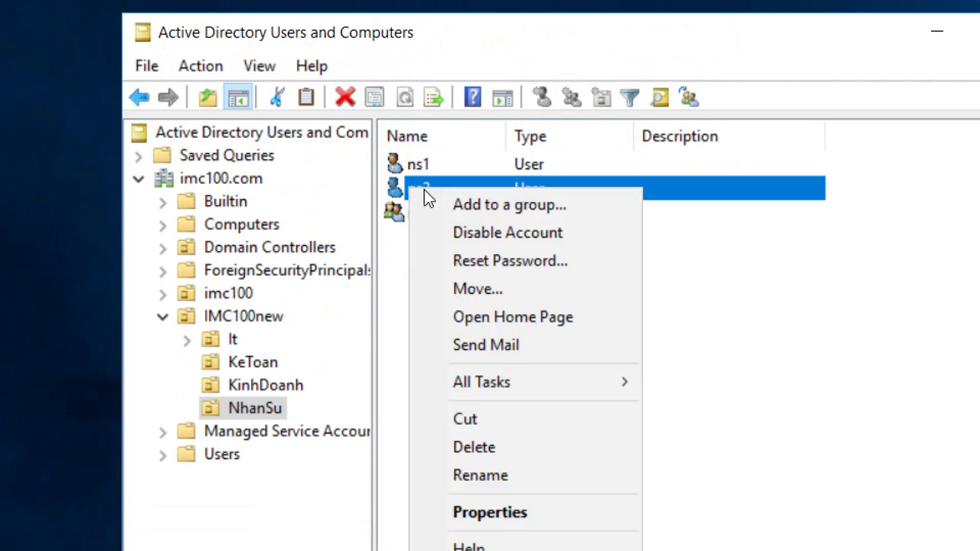
click(480, 259)
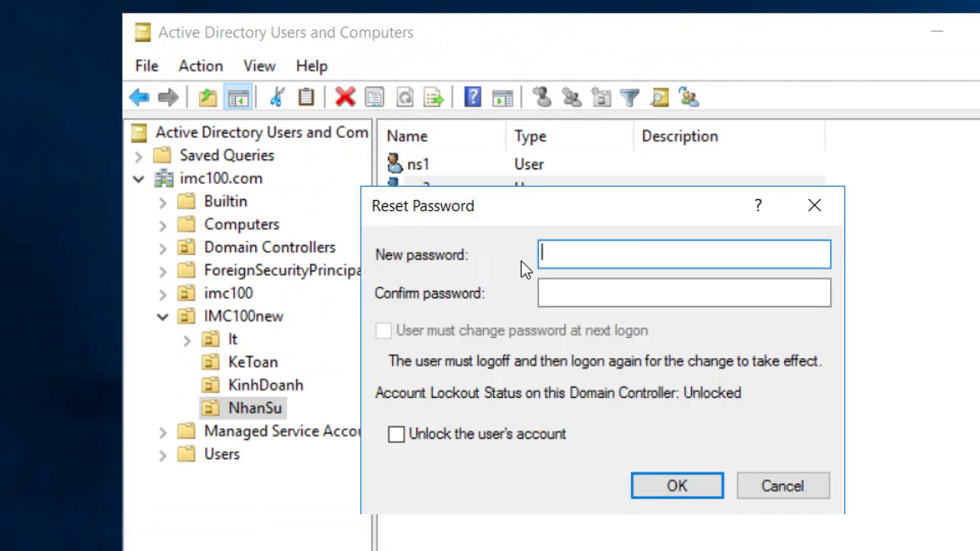
text(P@s)
click(554, 295)
text(P@s)
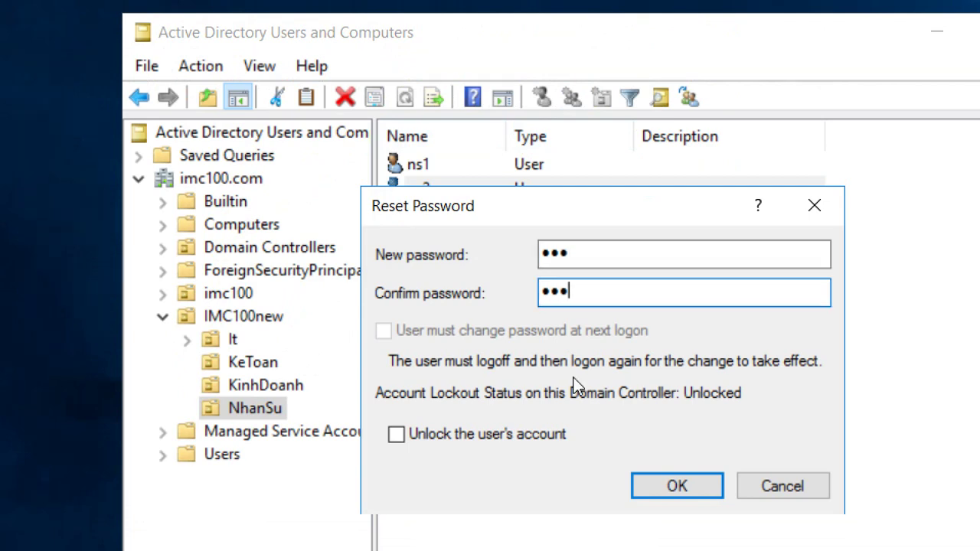
click(674, 484)
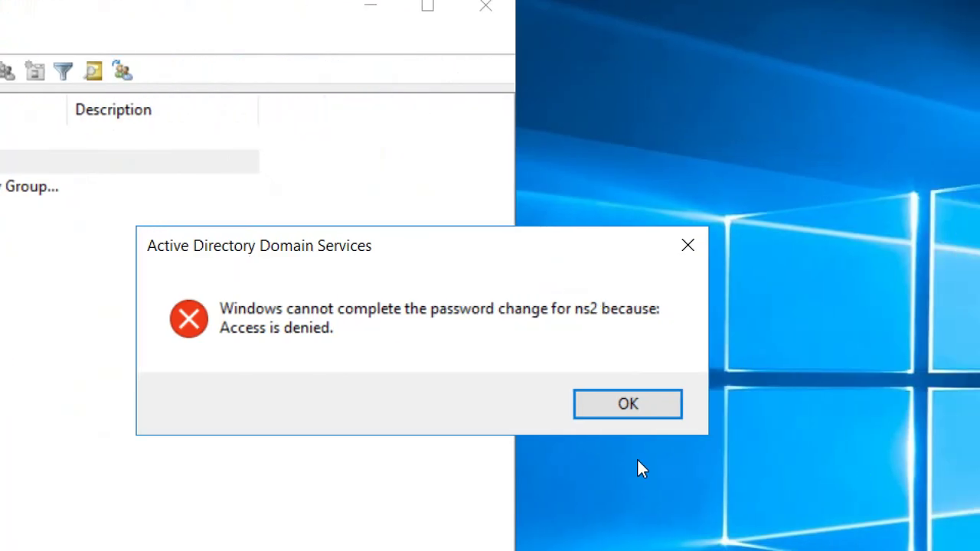
click(628, 414)
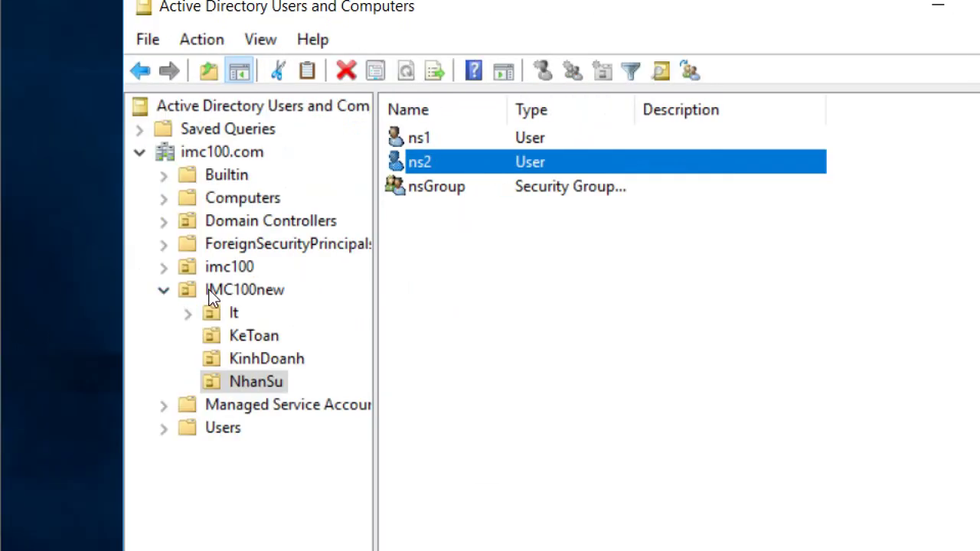
click(244, 340)
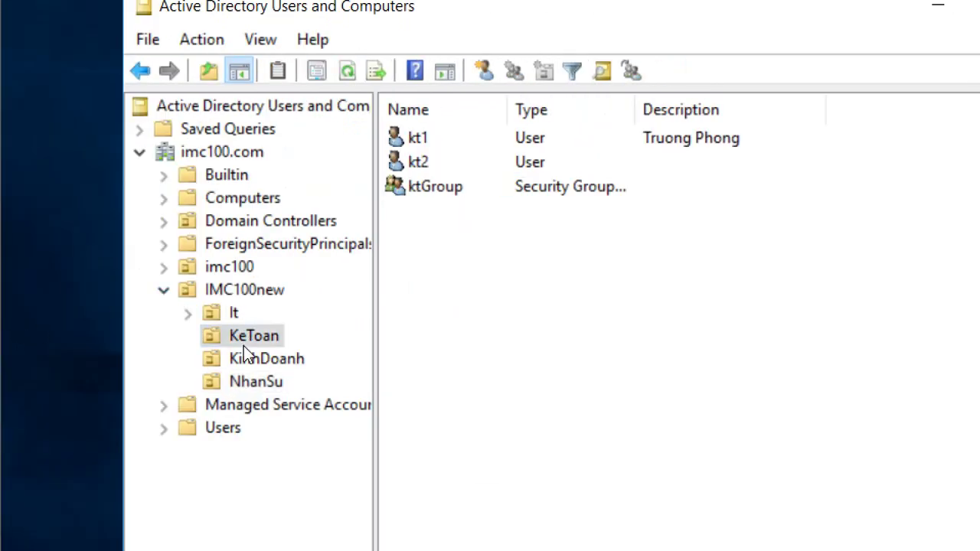
Reset kt2's password with change-at-next-logon cleared, and acknowledge the success message
click(404, 157)
right_click(403, 157)
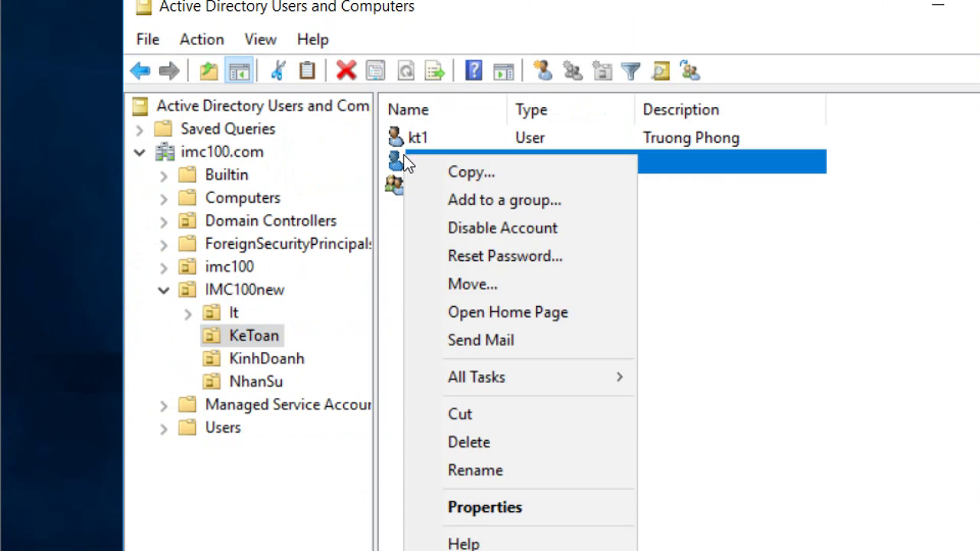
click(470, 257)
text(123)
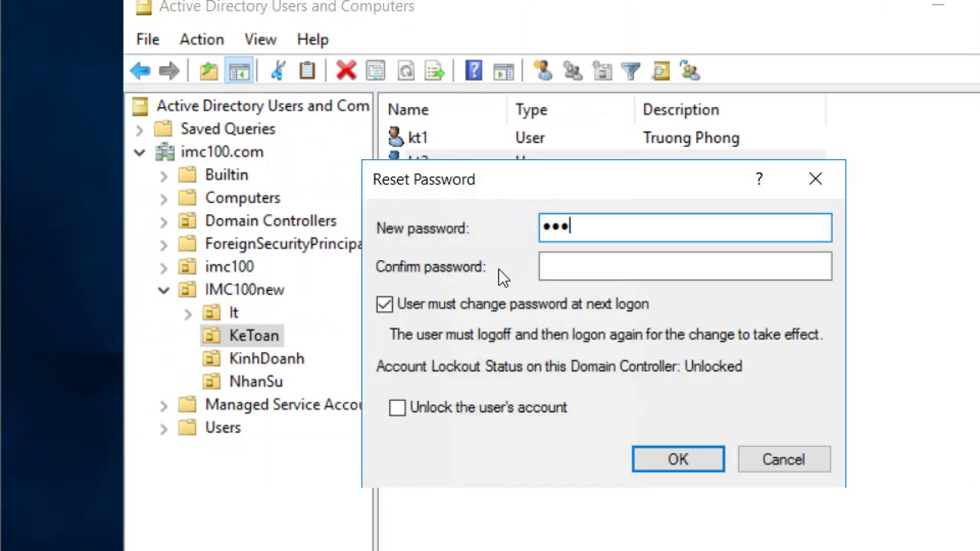
click(609, 262)
text(123)
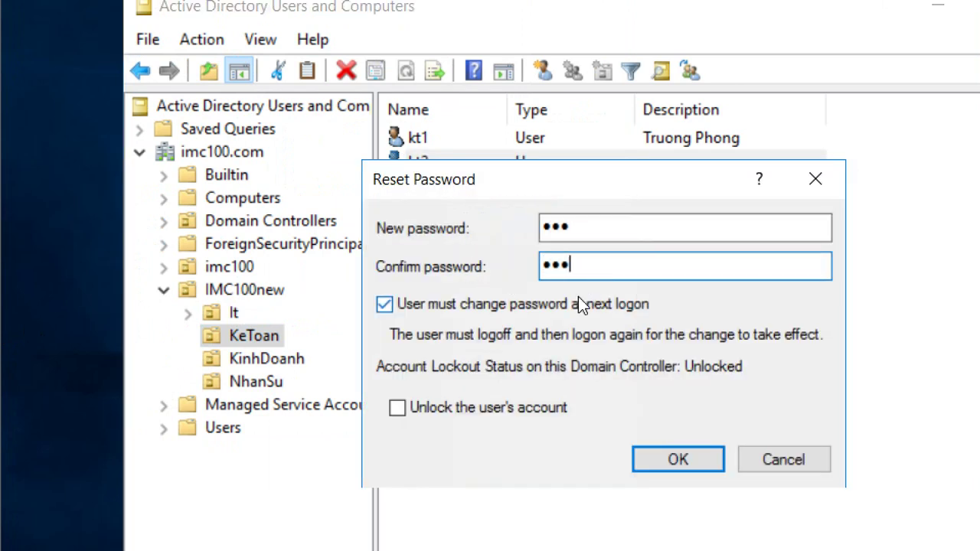
click(578, 298)
click(657, 455)
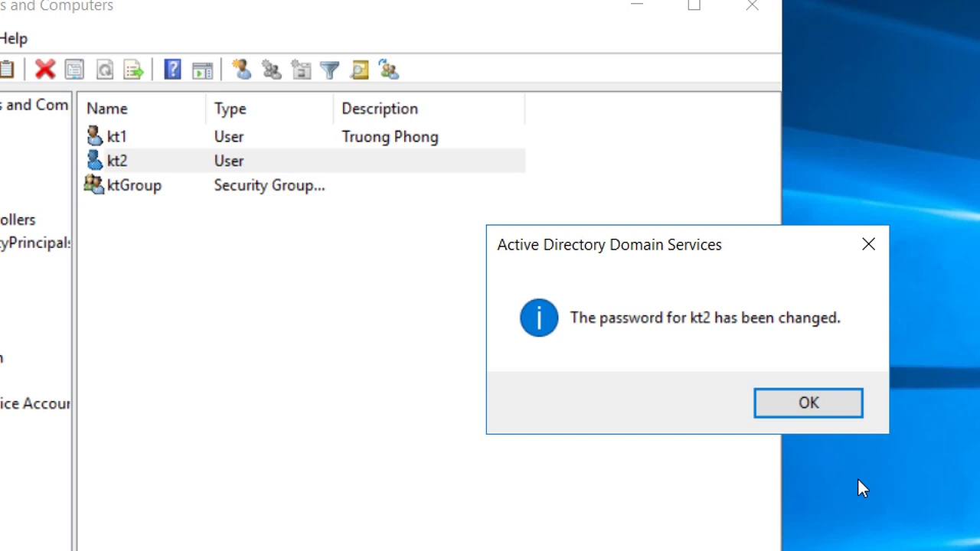
click(778, 412)
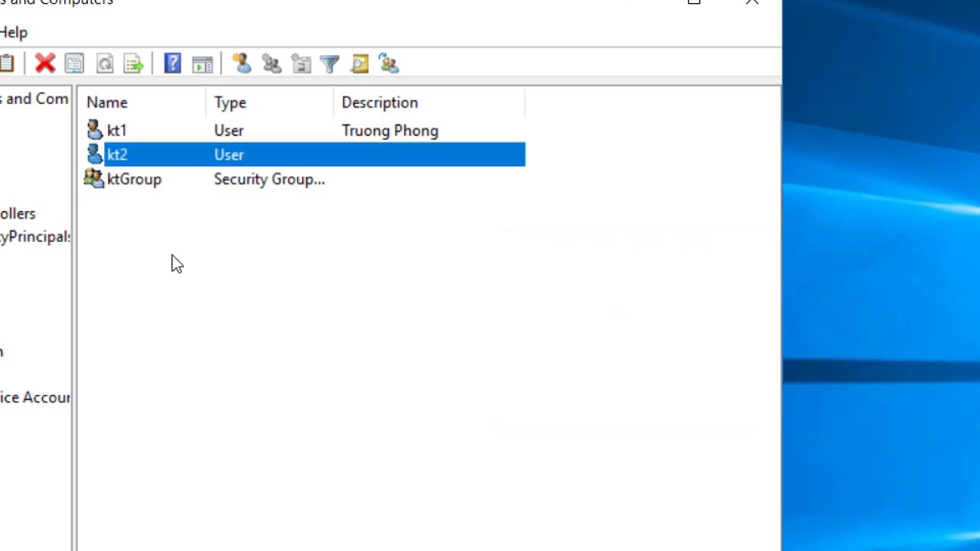
right_click(219, 150)
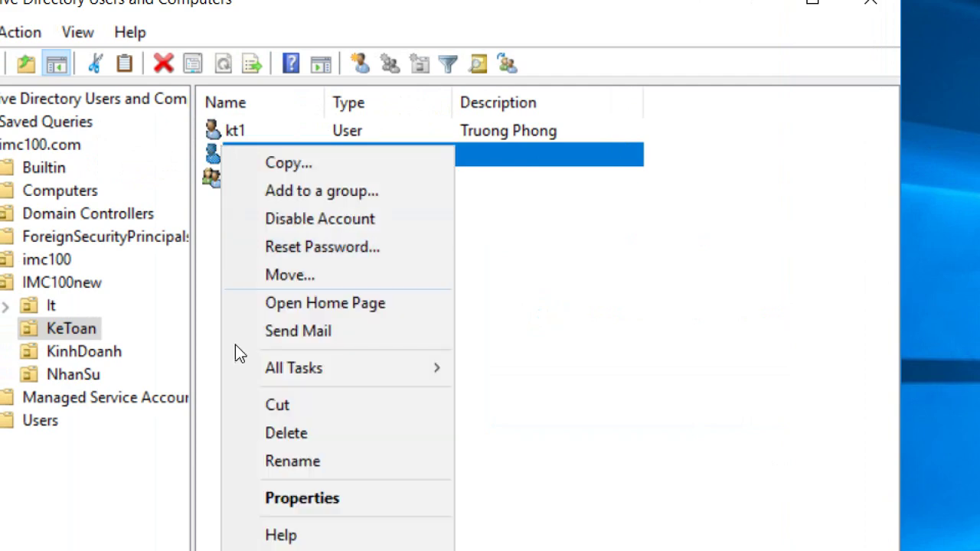
click(299, 376)
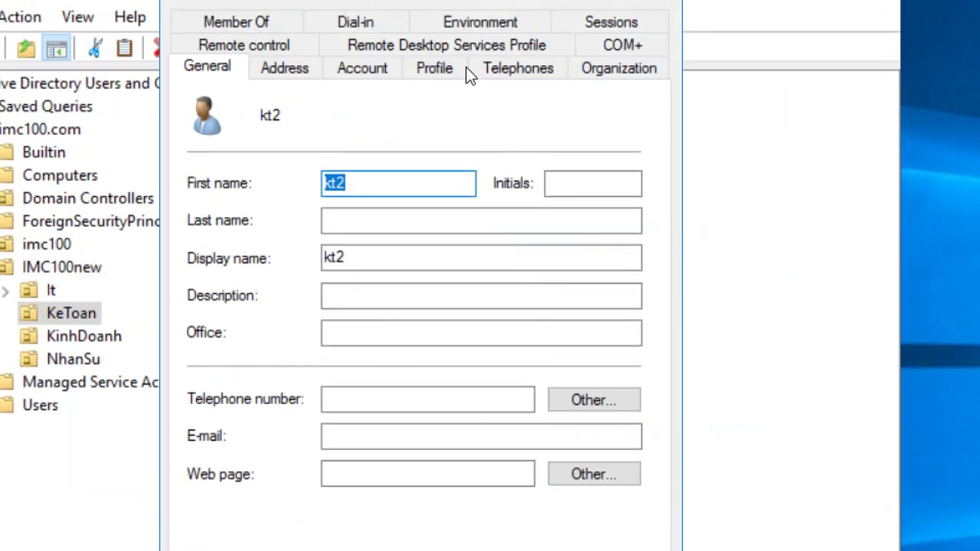
click(355, 118)
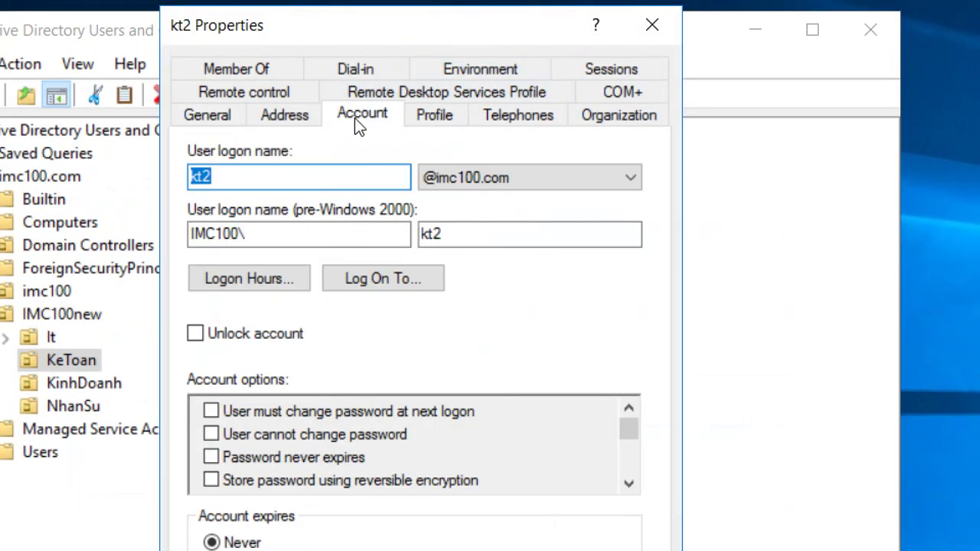
click(237, 339)
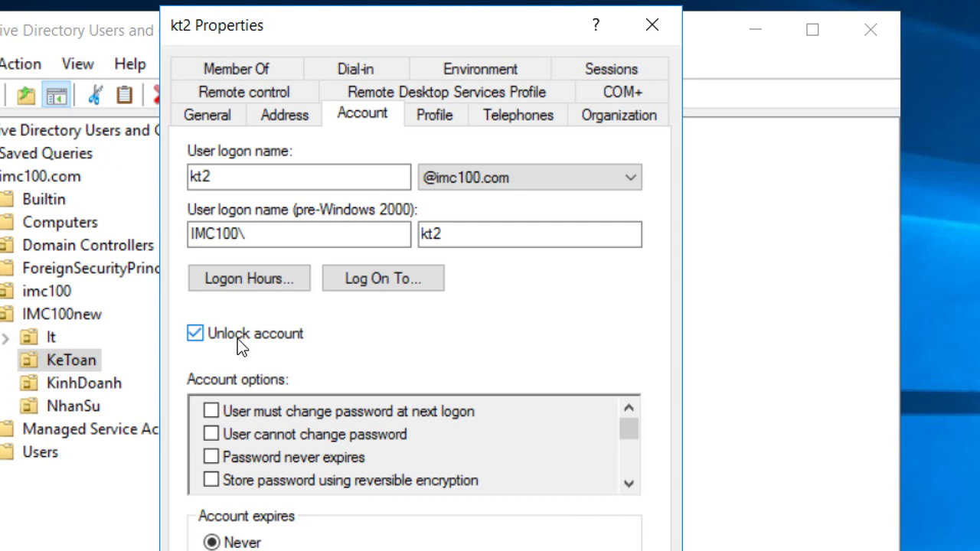
click(238, 338)
click(397, 453)
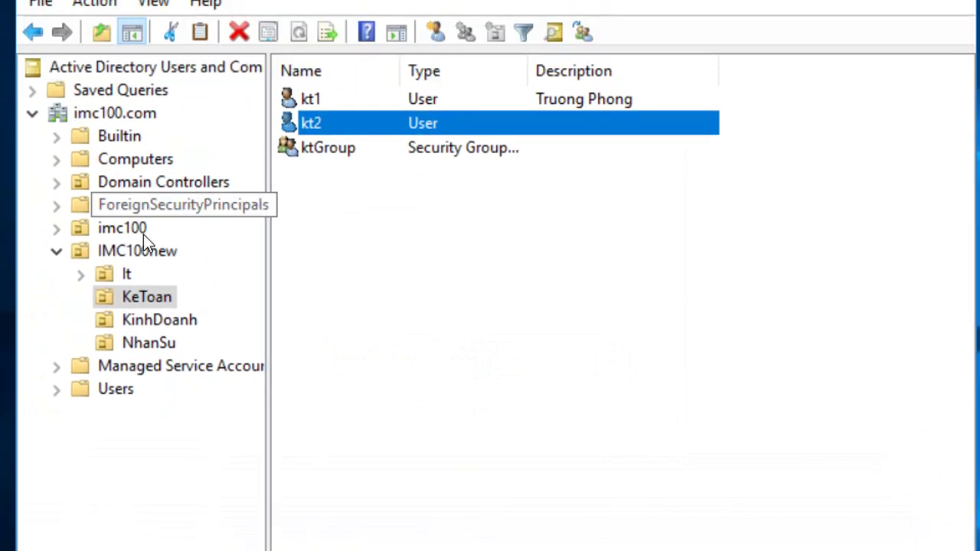
click(139, 323)
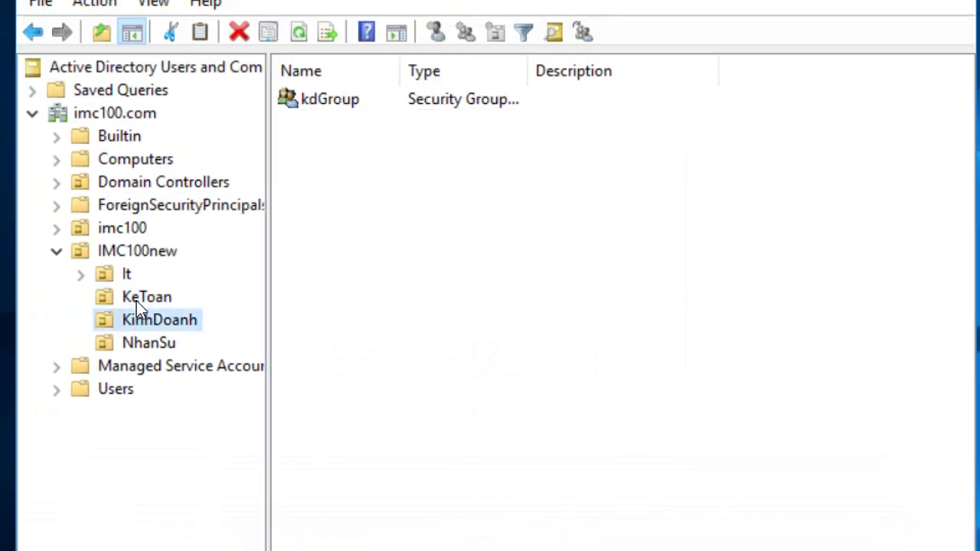
click(137, 301)
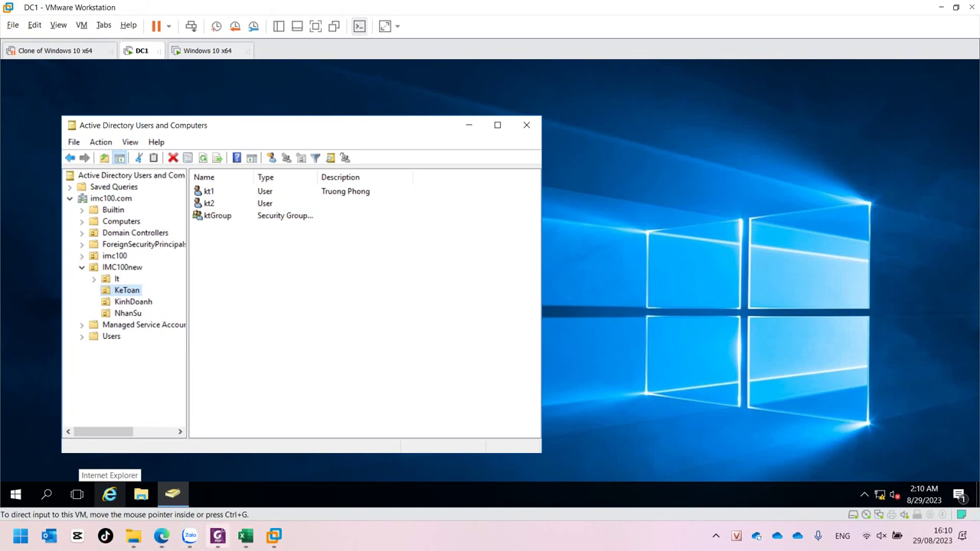
Check the Delegate Control step in the PDF lab guide, then switch back to the DC1 virtual machine
click(376, 520)
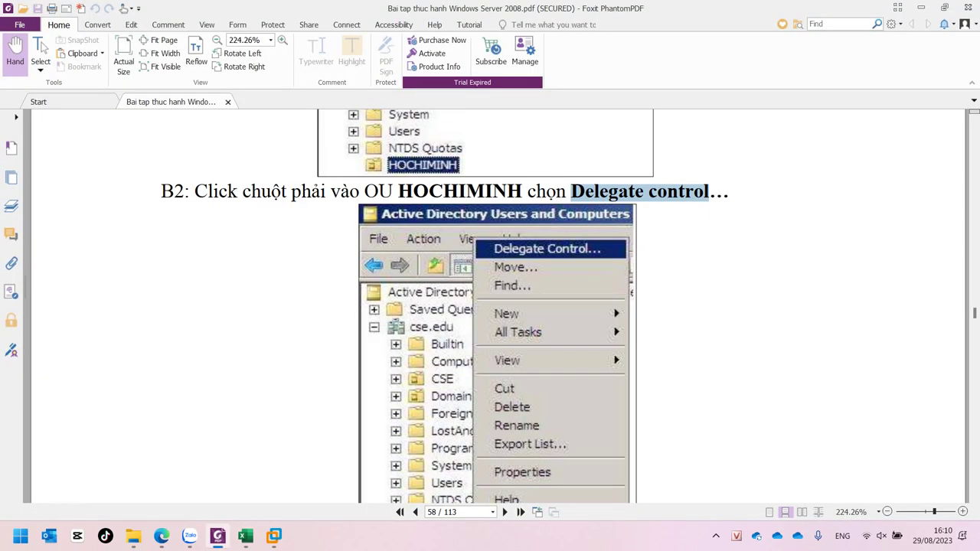
scroll(490, 306, down, 1)
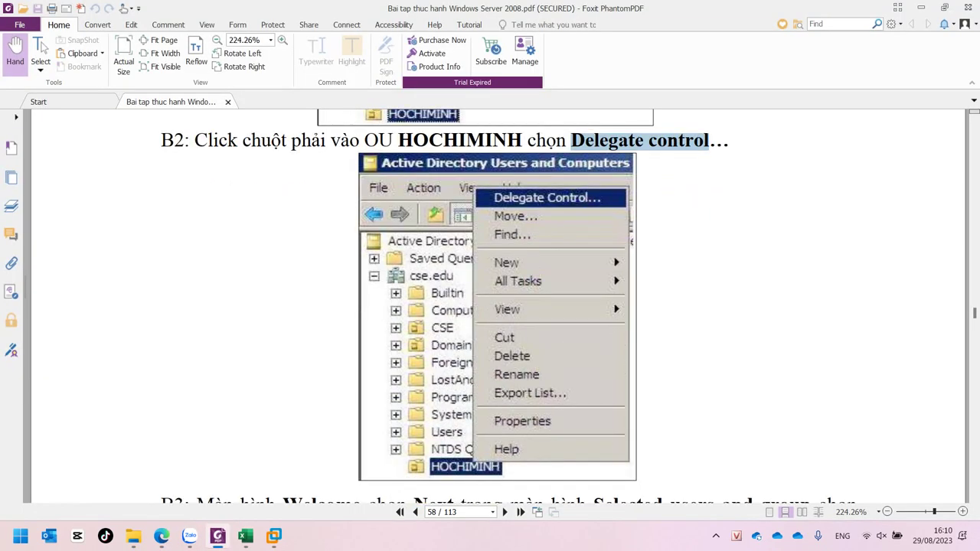
mouse_move(273, 536)
click(274, 460)
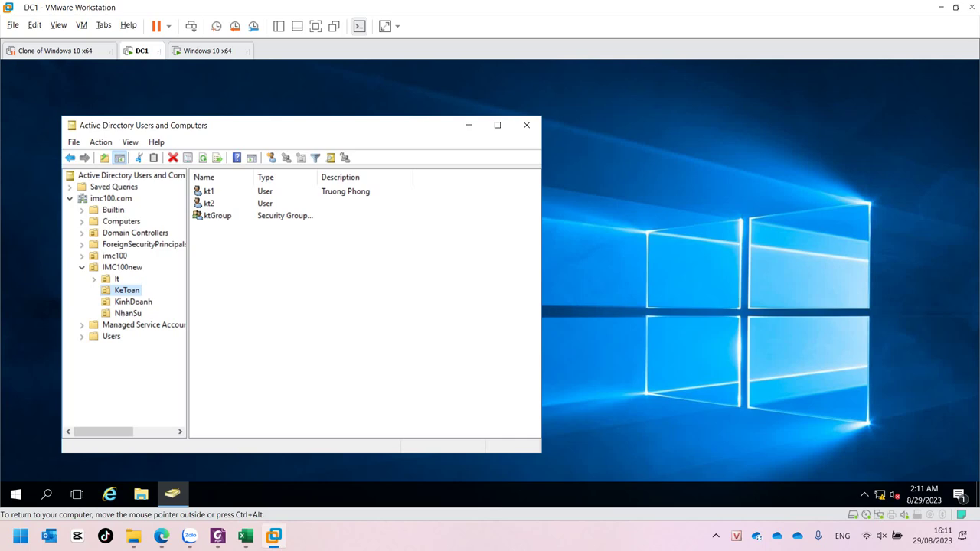
key(ctrl+alt)
click(716, 536)
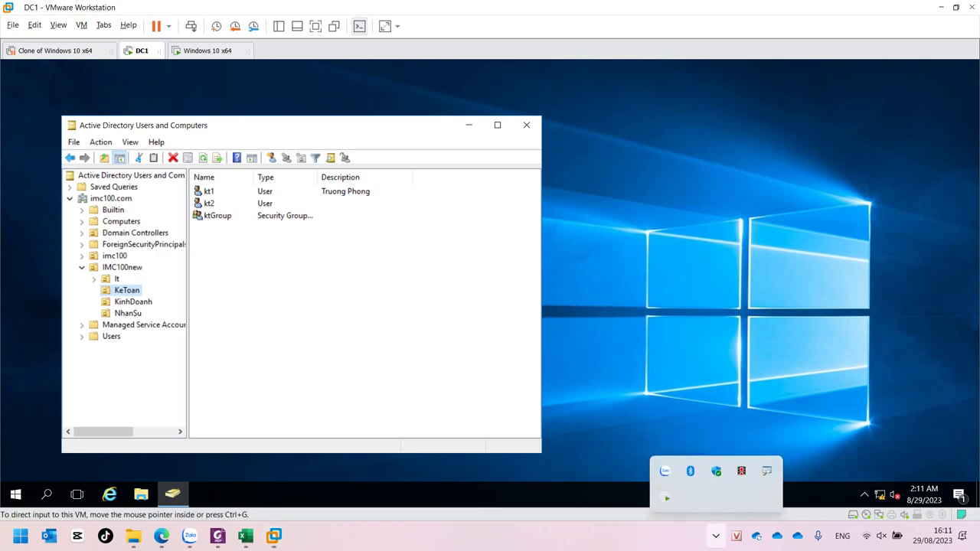